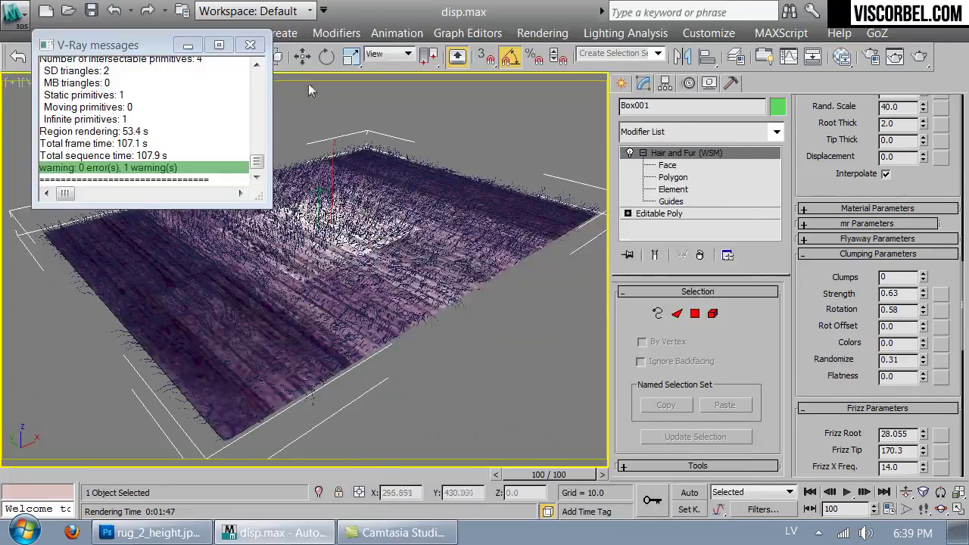
Close the V-Ray messages window and delete the Hair and Fur modifier from the rug.
{"action": "left_click", "coordinate": [250, 45]}
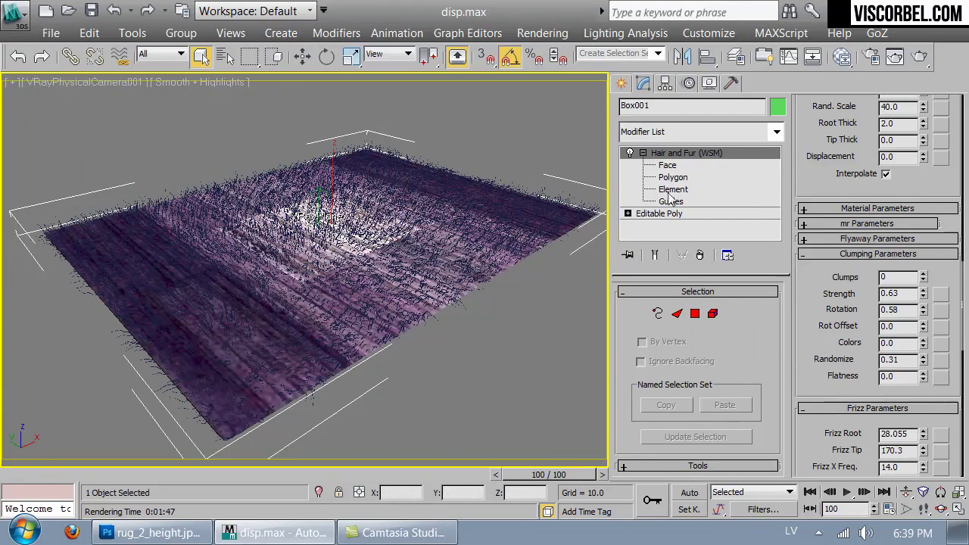
{"action": "right_click", "coordinate": [674, 154]}
{"action": "left_click", "coordinate": [715, 181]}
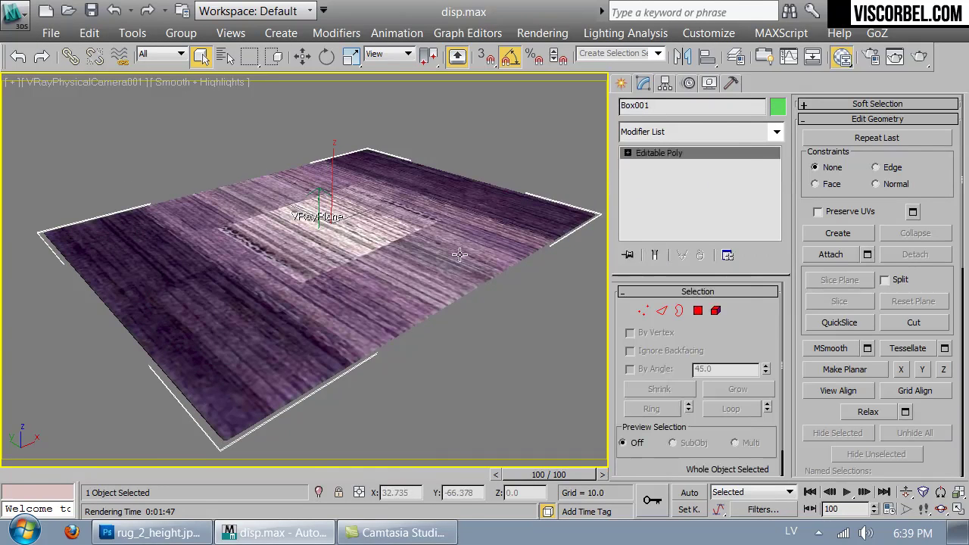
Clear the diffuse map from the Rug material, minimize the Material Editor and deselect the rug.
{"action": "key", "text": "m"}
{"action": "left_click_drag", "start_coordinate": [560, 169], "coordinate": [514, 43]}
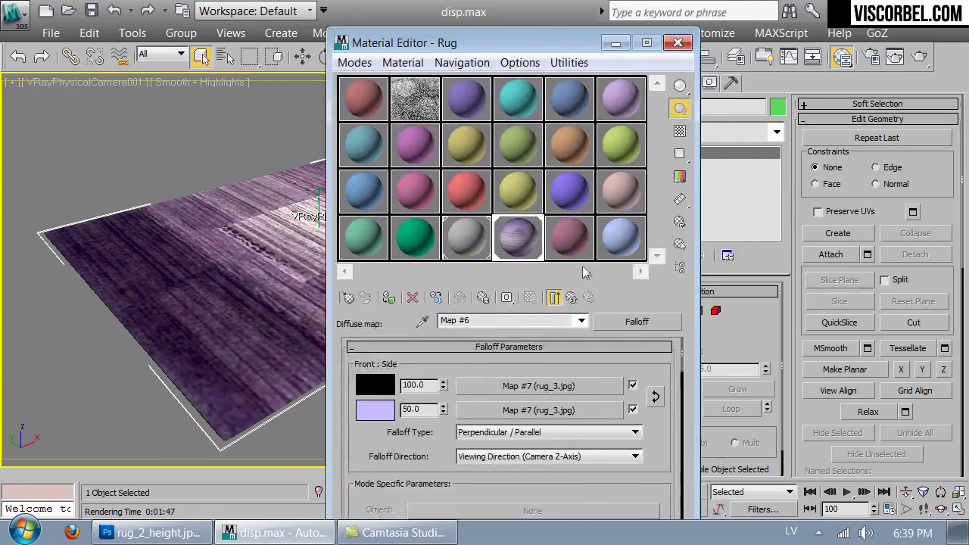
{"action": "left_click", "coordinate": [571, 297]}
{"action": "right_click", "coordinate": [503, 442]}
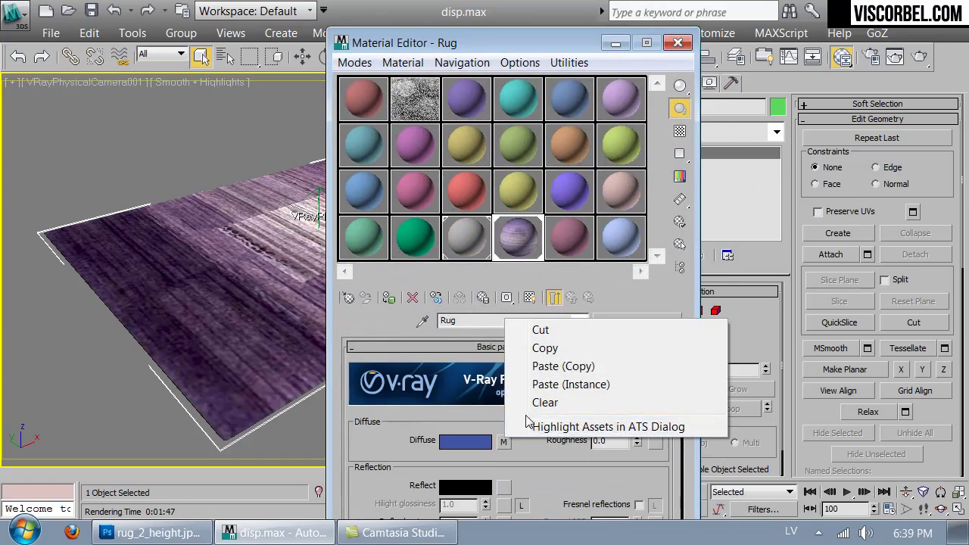
{"action": "left_click", "coordinate": [532, 404]}
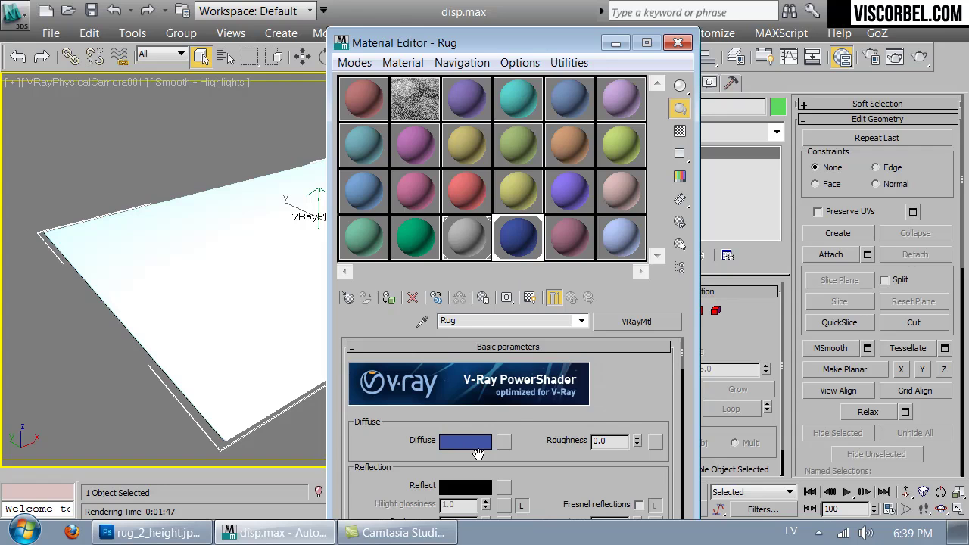
{"action": "left_click", "coordinate": [616, 43]}
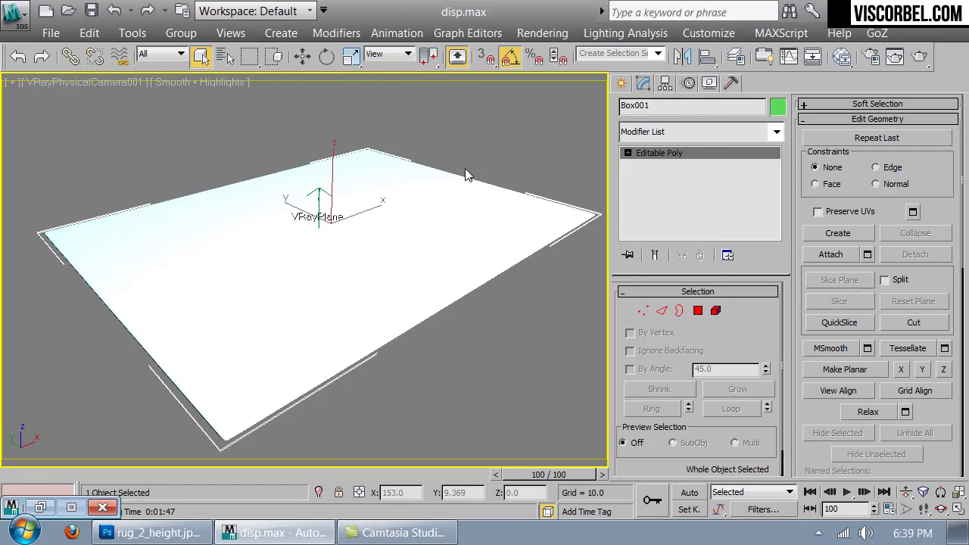
{"action": "left_click", "coordinate": [460, 91]}
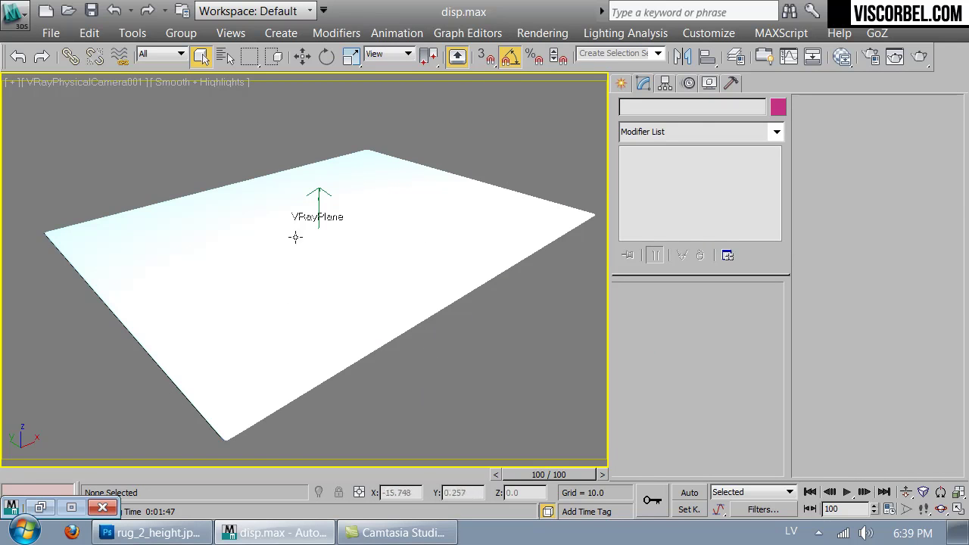
In the front view, draw a plane about 9.9 long and 3.8 wide beside the rug's edge, with 2 length and 2 width segments.
{"action": "left_click", "coordinate": [417, 200]}
{"action": "left_click", "coordinate": [469, 125]}
{"action": "key", "text": "f"}
{"action": "scroll", "coordinate": [347, 214], "scroll_direction": "down", "scroll_amount": 10}
{"action": "middle_click_drag", "start_coordinate": [520, 248], "coordinate": [385, 312]}
{"action": "scroll", "coordinate": [467, 301], "scroll_direction": "up", "scroll_amount": 5}
{"action": "middle_click_drag", "start_coordinate": [90, 139], "coordinate": [353, 272]}
{"action": "scroll", "coordinate": [353, 271], "scroll_direction": "up", "scroll_amount": 3}
{"action": "middle_click_drag", "start_coordinate": [583, 379], "coordinate": [227, 261]}
{"action": "scroll", "coordinate": [104, 145], "scroll_direction": "up", "scroll_amount": 5}
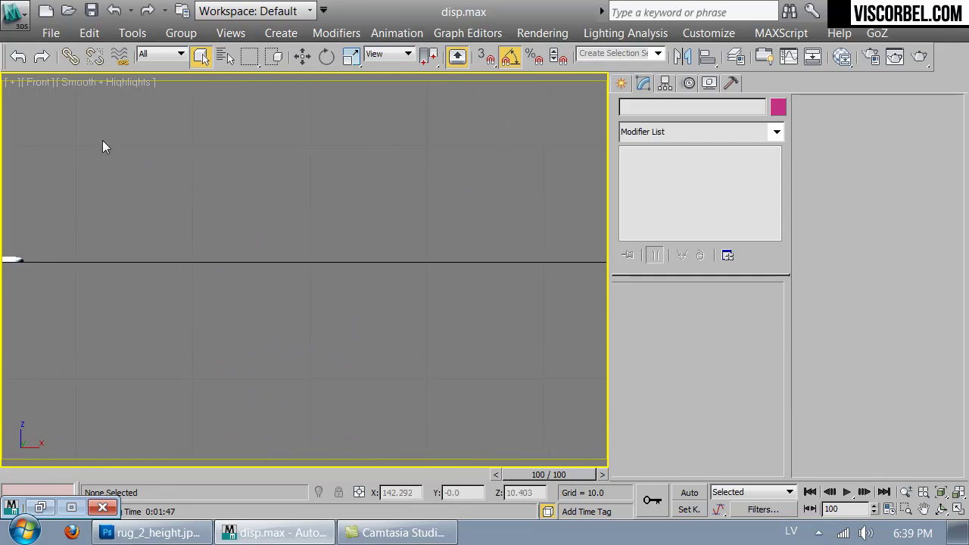
{"action": "right_click", "coordinate": [333, 285]}
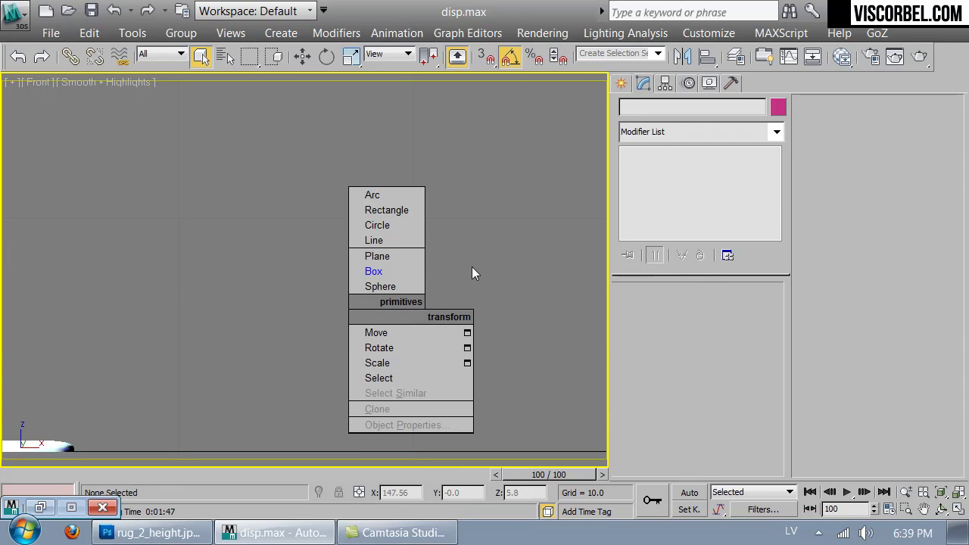
{"action": "left_click", "coordinate": [385, 258]}
{"action": "left_click_drag", "start_coordinate": [364, 220], "coordinate": [454, 450]}
{"action": "key", "text": "F3"}
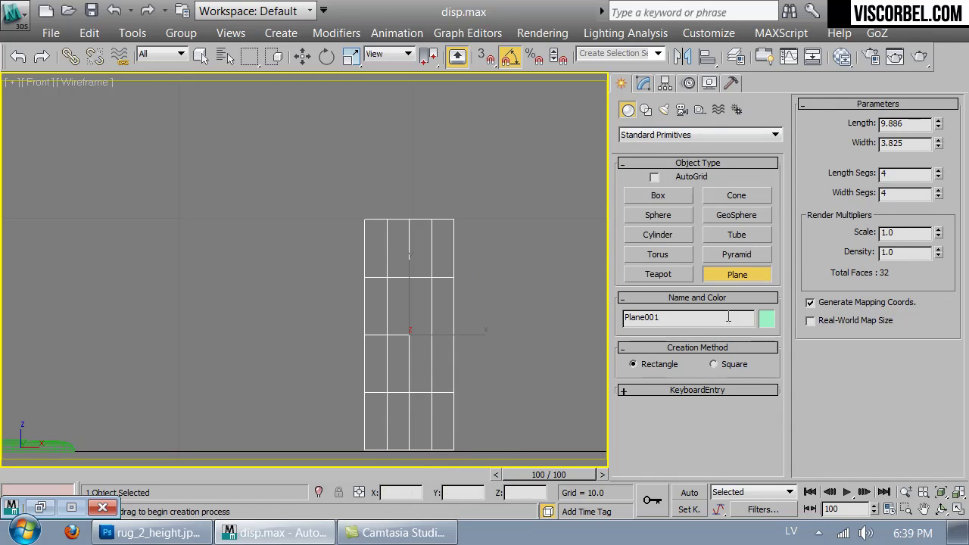
{"action": "left_click", "coordinate": [939, 196]}
{"action": "left_click", "coordinate": [939, 196]}
Convert the new plane to Editable Poly.
{"action": "right_click", "coordinate": [386, 309]}
{"action": "right_click", "coordinate": [406, 295]}
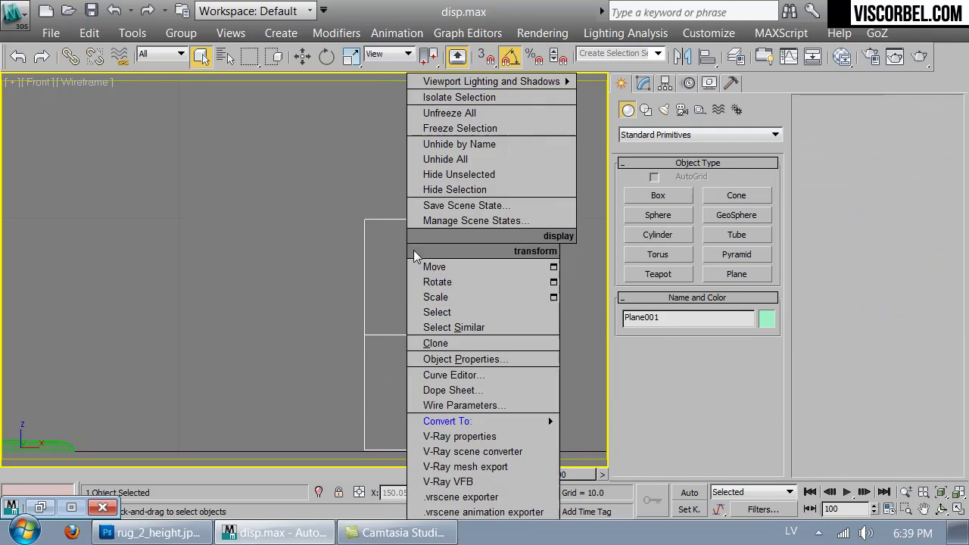
{"action": "left_click", "coordinate": [637, 82]}
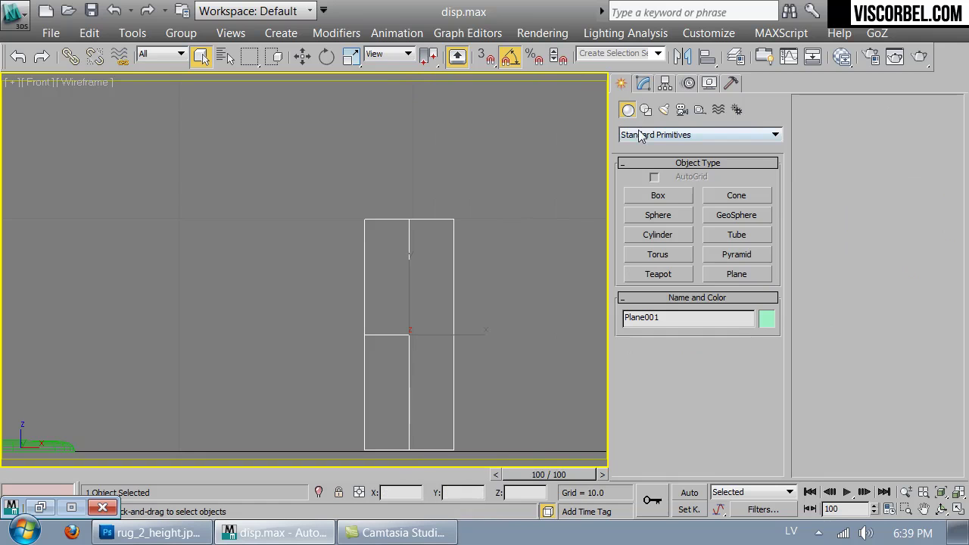
{"action": "left_click", "coordinate": [646, 83]}
{"action": "right_click", "coordinate": [598, 244]}
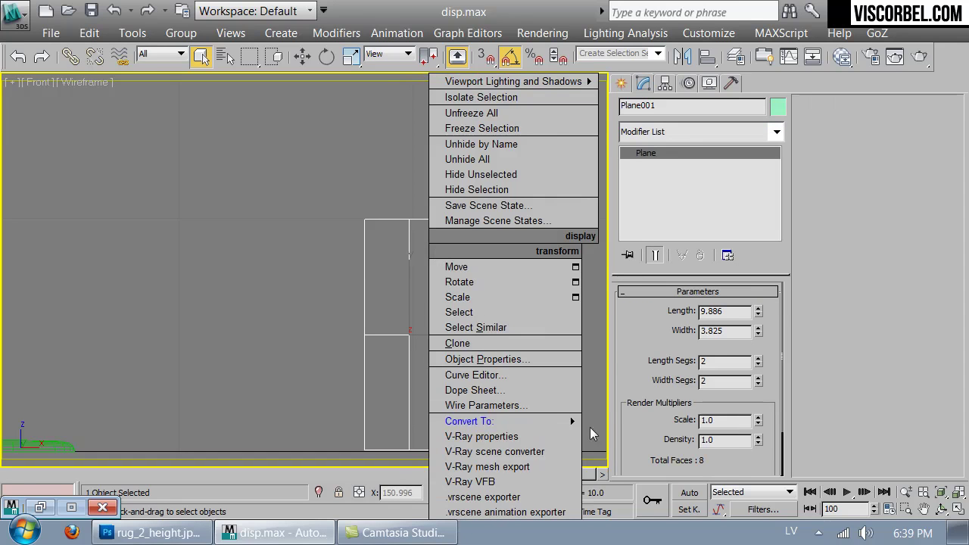
{"action": "mouse_move", "coordinate": [576, 420]}
{"action": "left_click", "coordinate": [621, 435]}
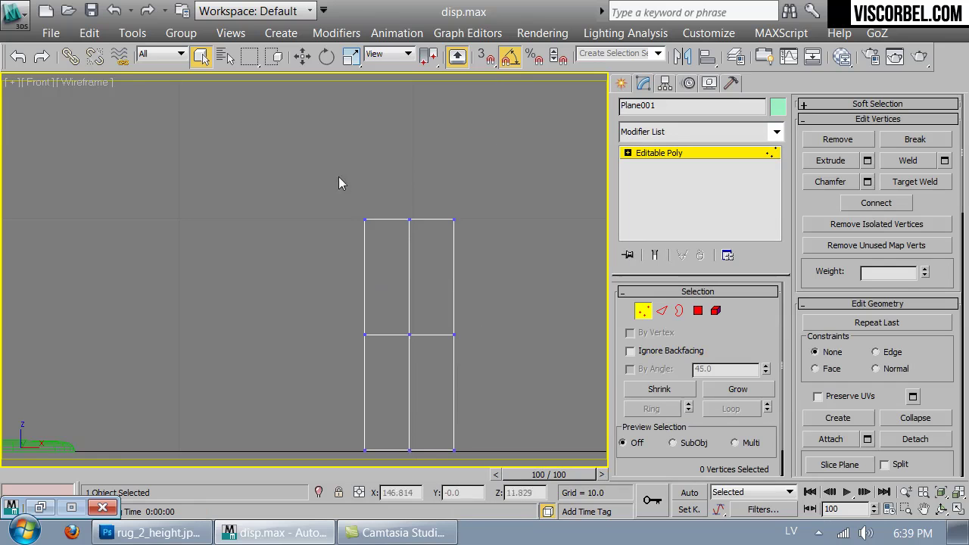
Scale the plane's three bottom vertices inward in the perspective view so the strand tapers towards its base.
{"action": "key", "text": "p"}
{"action": "middle_click_drag", "start_coordinate": [320, 365], "coordinate": [325, 337]}
{"action": "scroll", "coordinate": [325, 337], "scroll_direction": "down", "scroll_amount": 3}
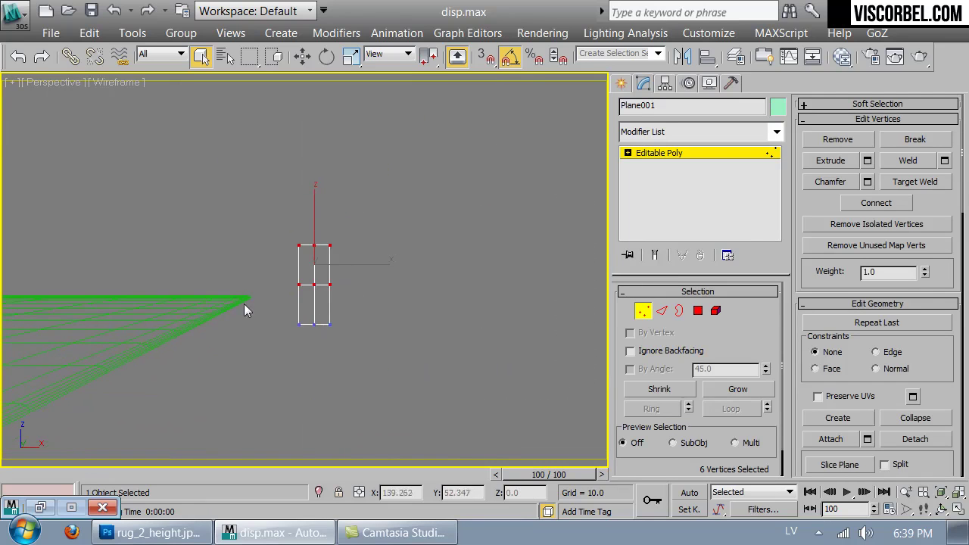
{"action": "scroll", "coordinate": [244, 304], "scroll_direction": "up", "scroll_amount": 1}
{"action": "left_click_drag", "start_coordinate": [247, 305], "coordinate": [376, 377]}
{"action": "scroll", "coordinate": [376, 375], "scroll_direction": "up", "scroll_amount": 2}
{"action": "scroll", "coordinate": [378, 351], "scroll_direction": "down", "scroll_amount": 1}
{"action": "key", "text": "r"}
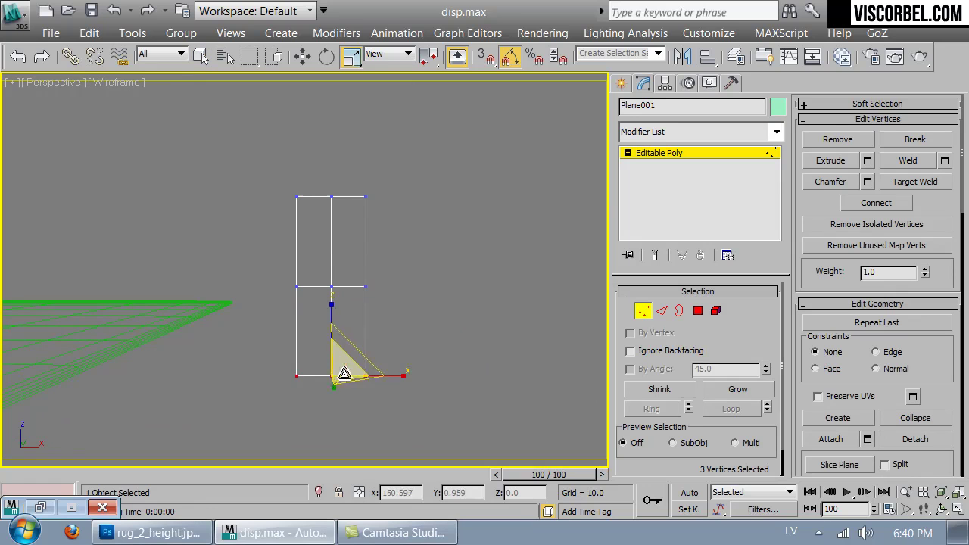
{"action": "left_click_drag", "start_coordinate": [339, 371], "coordinate": [335, 412]}
{"action": "key", "text": "e"}
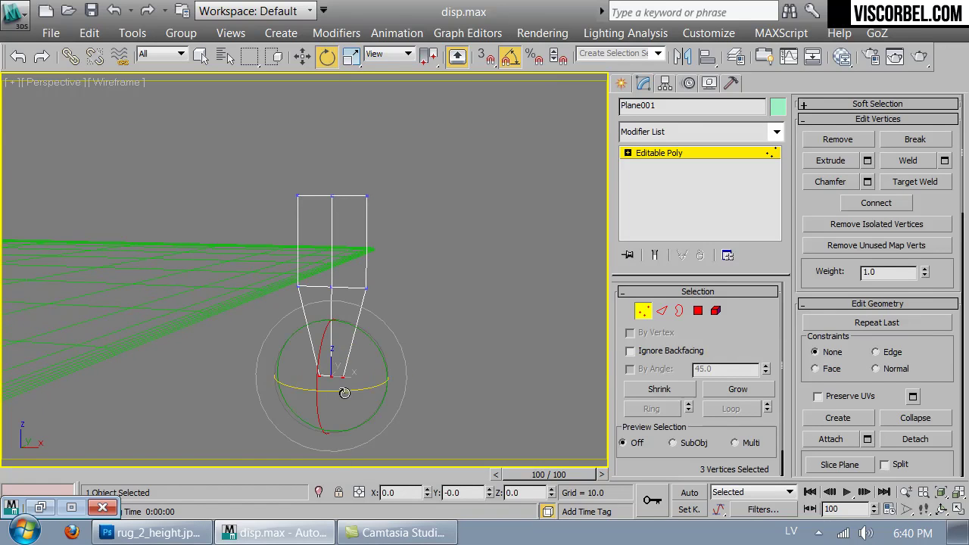
Move the plane's centre vertex back along Y to fold the strand lengthwise, and turn on shaded display.
{"action": "key", "text": "w"}
{"action": "left_click", "coordinate": [332, 288]}
{"action": "middle_click_drag", "start_coordinate": [331, 288], "coordinate": [390, 288], "text": "alt"}
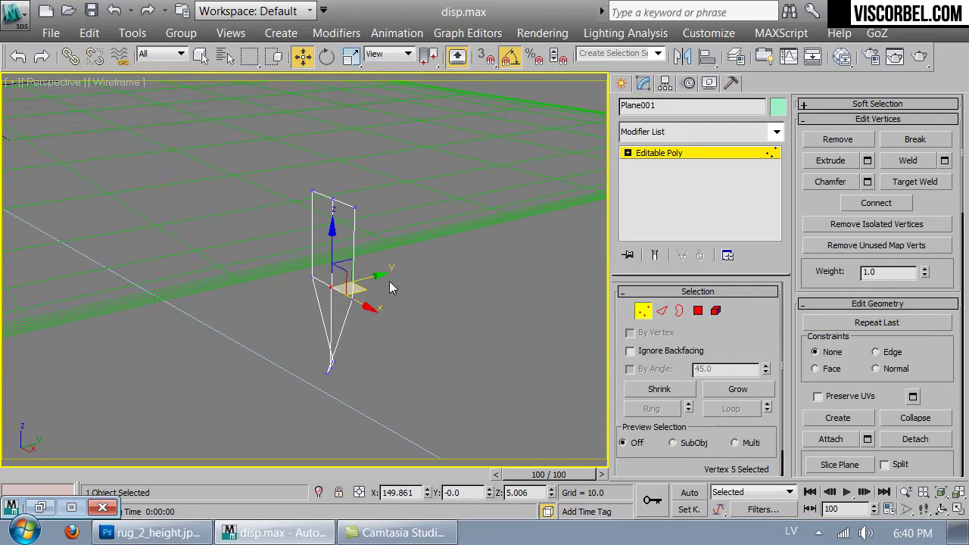
{"action": "left_click", "coordinate": [374, 273]}
{"action": "key", "text": "ctrl+z"}
{"action": "left_click_drag", "start_coordinate": [379, 274], "coordinate": [365, 277]}
{"action": "key", "text": "F3"}
{"action": "middle_click_drag", "start_coordinate": [358, 212], "coordinate": [407, 210], "text": "alt"}
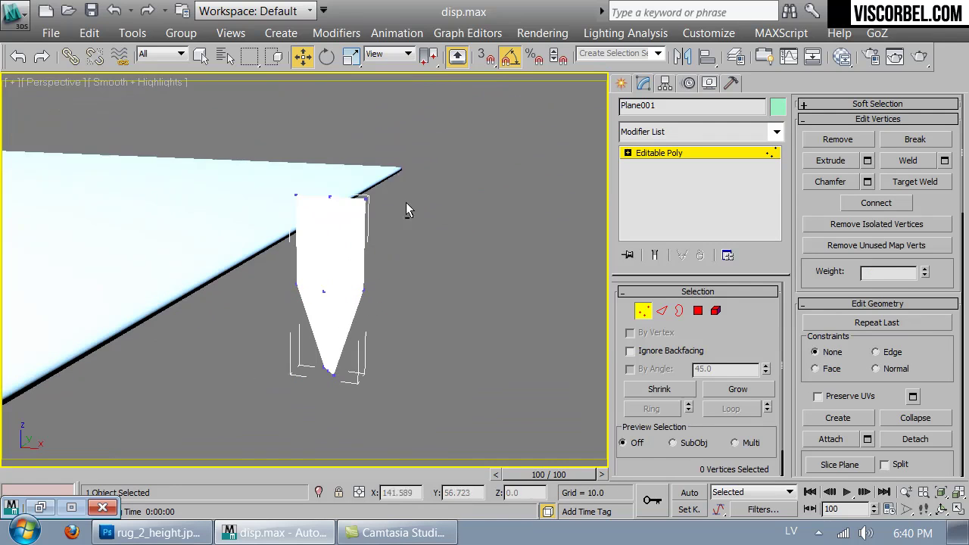
Pull in the strand's top corner vertex and bend its tip by moving the top three vertices about 2.9 along Y and 2.1 down.
{"action": "left_click", "coordinate": [366, 199]}
{"action": "left_click_drag", "start_coordinate": [382, 170], "coordinate": [363, 203]}
{"action": "left_click_drag", "start_coordinate": [269, 164], "coordinate": [380, 239]}
{"action": "middle_click_drag", "start_coordinate": [394, 239], "coordinate": [319, 217], "text": "alt"}
{"action": "key", "text": "e"}
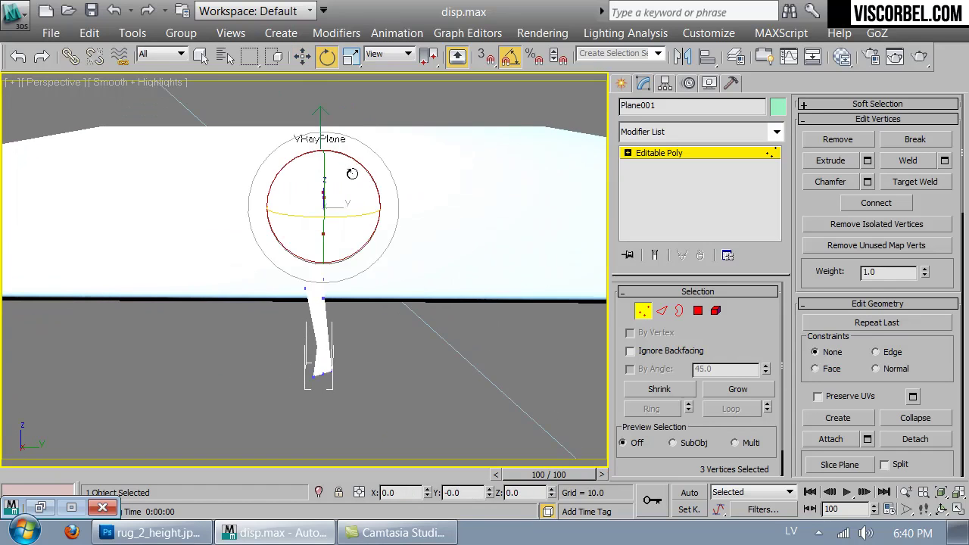
{"action": "mouse_move", "coordinate": [353, 166]}
{"action": "left_mouse_down"}
{"action": "mouse_move", "coordinate": [386, 174]}
{"action": "mouse_move", "coordinate": [371, 190]}
{"action": "mouse_move", "coordinate": [398, 225]}
{"action": "left_mouse_up"}
{"action": "key", "text": "w"}
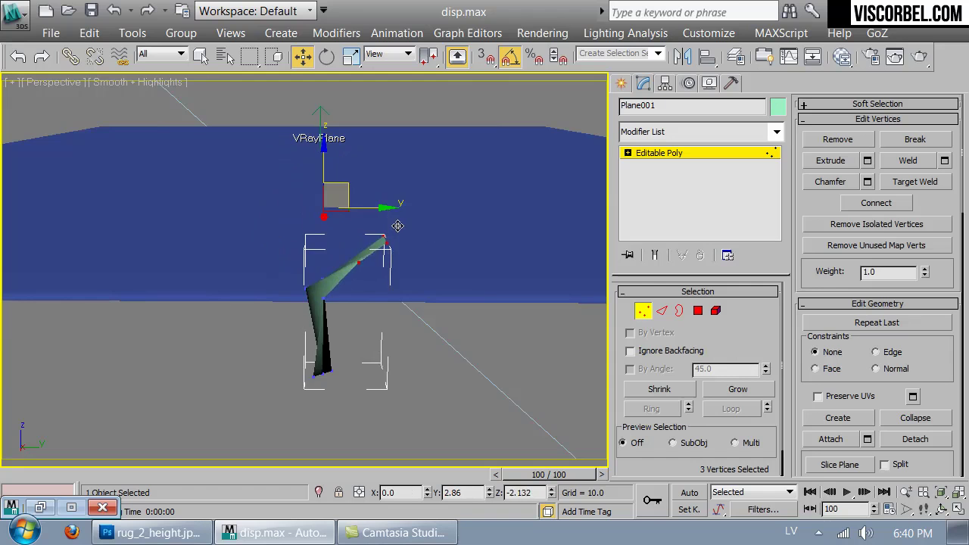
{"action": "middle_click_drag", "start_coordinate": [398, 225], "coordinate": [458, 273], "text": "alt"}
{"action": "key", "text": "1"}
Move only the strand's pivot point down to its base in the front view.
{"action": "key", "text": "f"}
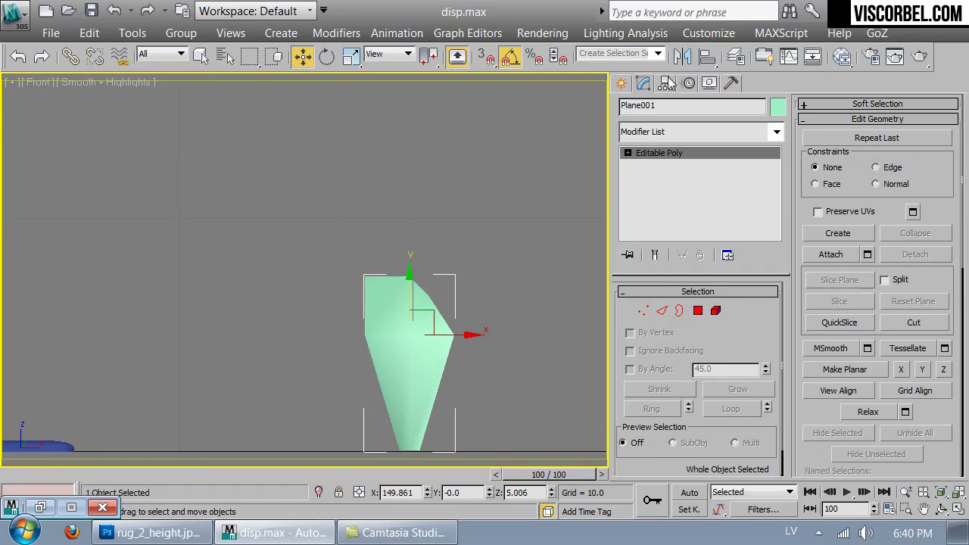
{"action": "left_click", "coordinate": [664, 82]}
{"action": "left_click", "coordinate": [681, 197]}
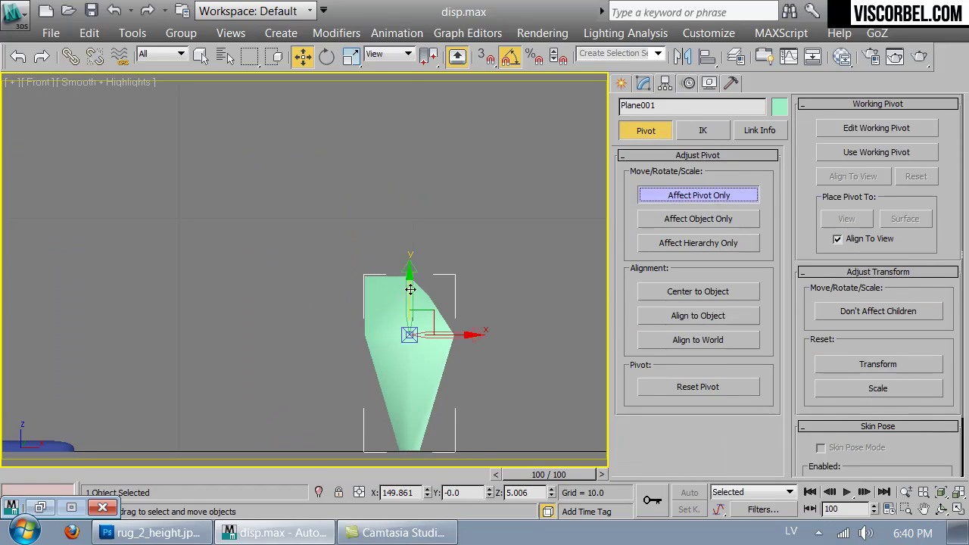
{"action": "left_click_drag", "start_coordinate": [410, 289], "coordinate": [405, 403]}
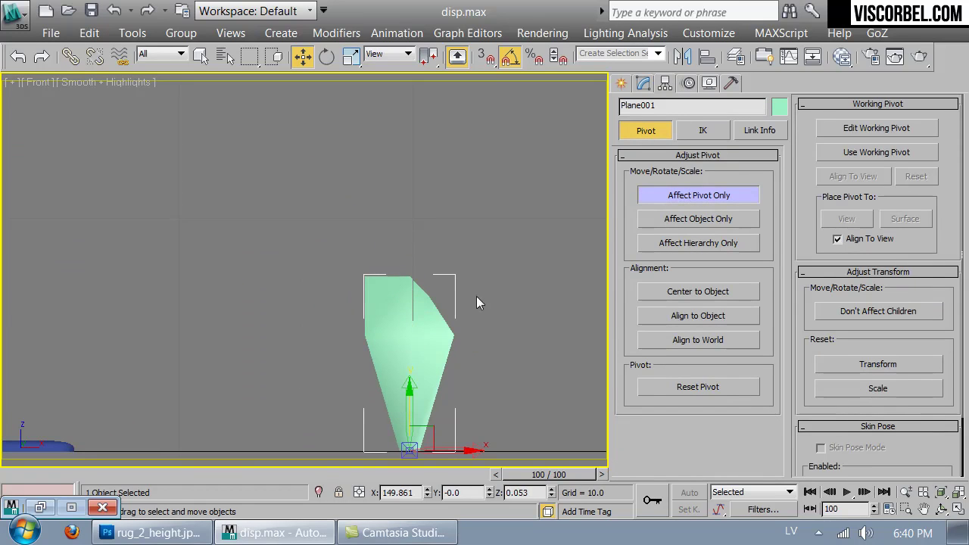
{"action": "key", "text": "e"}
{"action": "key", "text": "r"}
{"action": "key", "text": "p"}
{"action": "middle_click_drag", "start_coordinate": [418, 308], "coordinate": [356, 271], "text": "alt"}
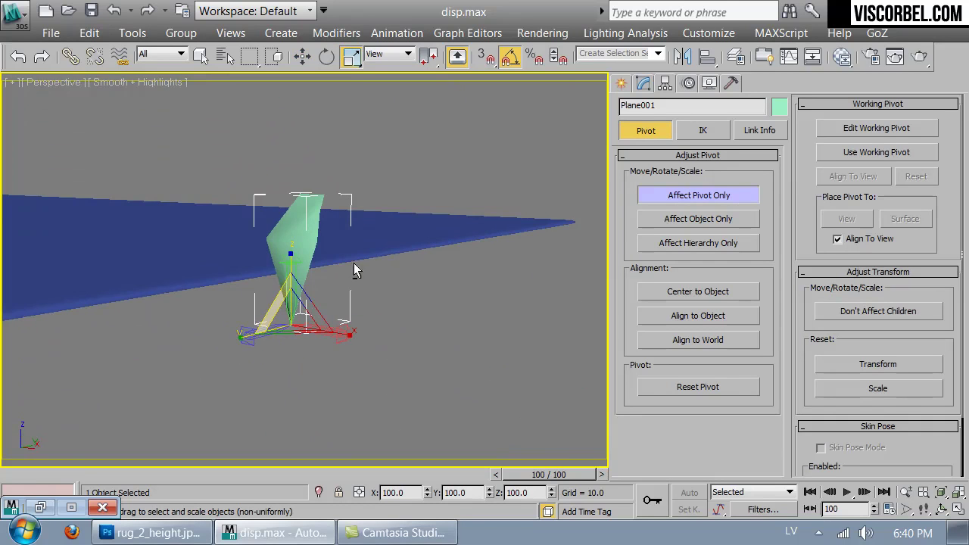
{"action": "left_click", "coordinate": [749, 193]}
Duplicate the strand about 7.7 units along Y.
{"action": "key", "text": "w"}
{"action": "middle_click_drag", "start_coordinate": [394, 318], "coordinate": [339, 341], "text": "alt"}
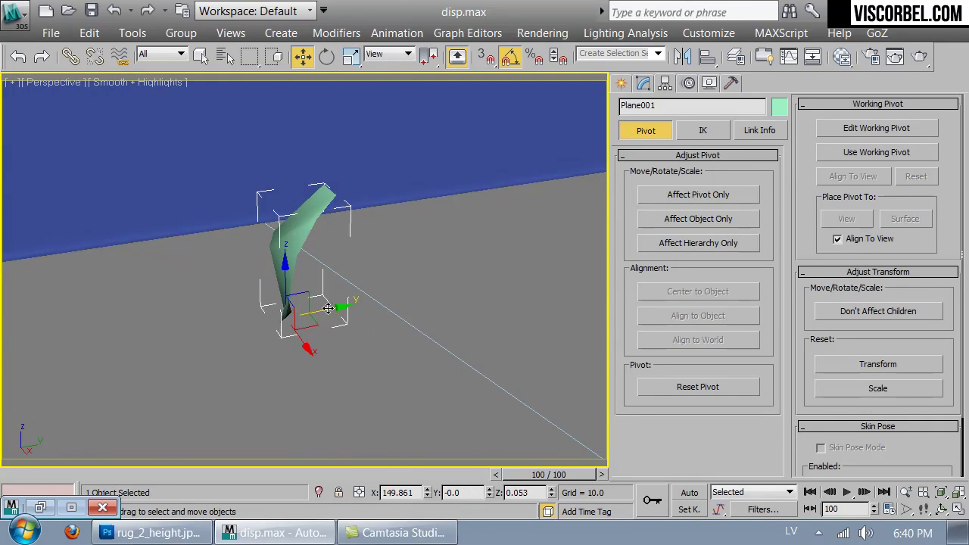
{"action": "mouse_move", "coordinate": [327, 308]}
{"action": "left_mouse_down", "text": "shift"}
{"action": "mouse_move", "coordinate": [446, 291]}
{"action": "mouse_move", "coordinate": [458, 315]}
{"action": "left_mouse_up", "text": "shift"}
{"action": "left_click", "coordinate": [486, 345]}
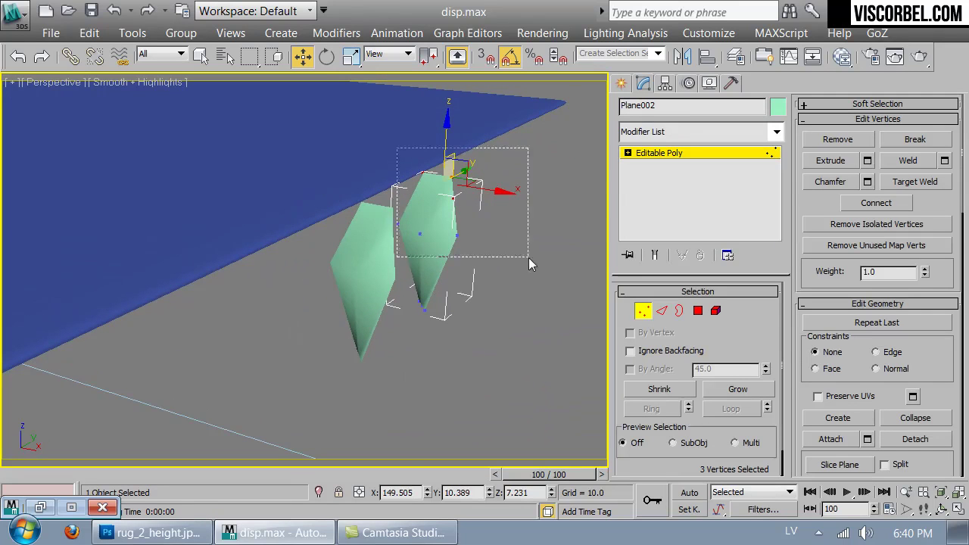
Rotate the six upper vertices of the copied strand and move them down and outward to make it shorter and leaning.
{"action": "left_click_drag", "start_coordinate": [528, 257], "coordinate": [528, 258]}
{"action": "key", "text": "e"}
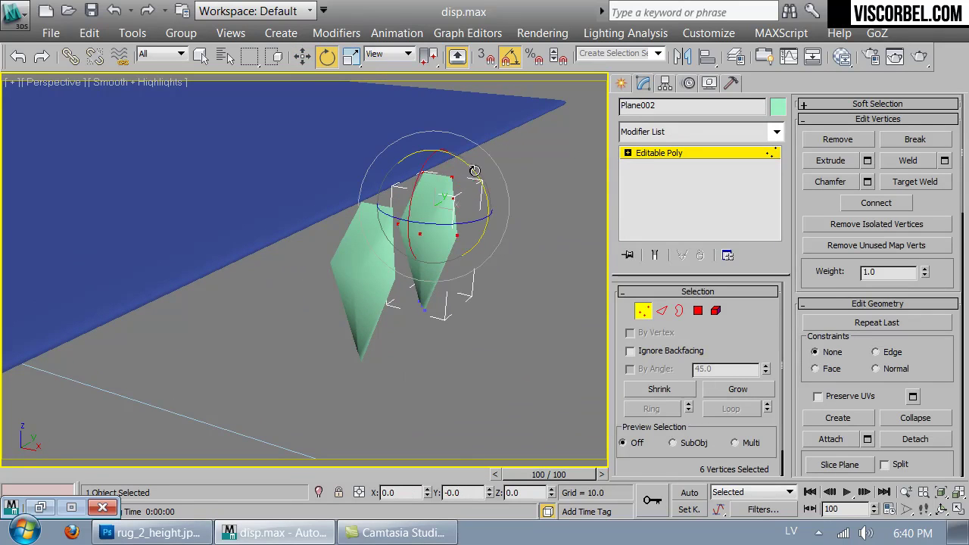
{"action": "left_click_drag", "start_coordinate": [476, 172], "coordinate": [507, 217]}
{"action": "key", "text": "w"}
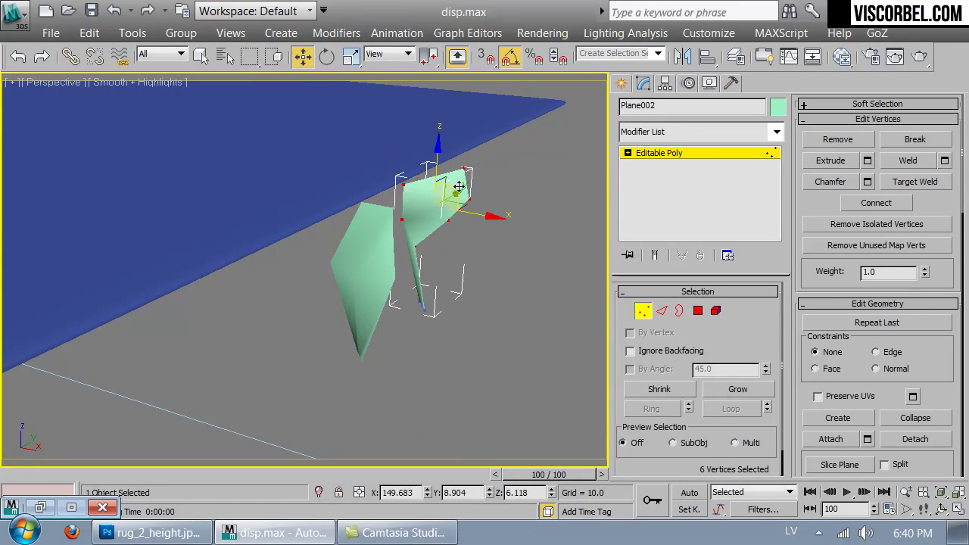
{"action": "left_click_drag", "start_coordinate": [459, 186], "coordinate": [500, 338]}
{"action": "key", "text": "r"}
{"action": "key", "text": "1"}
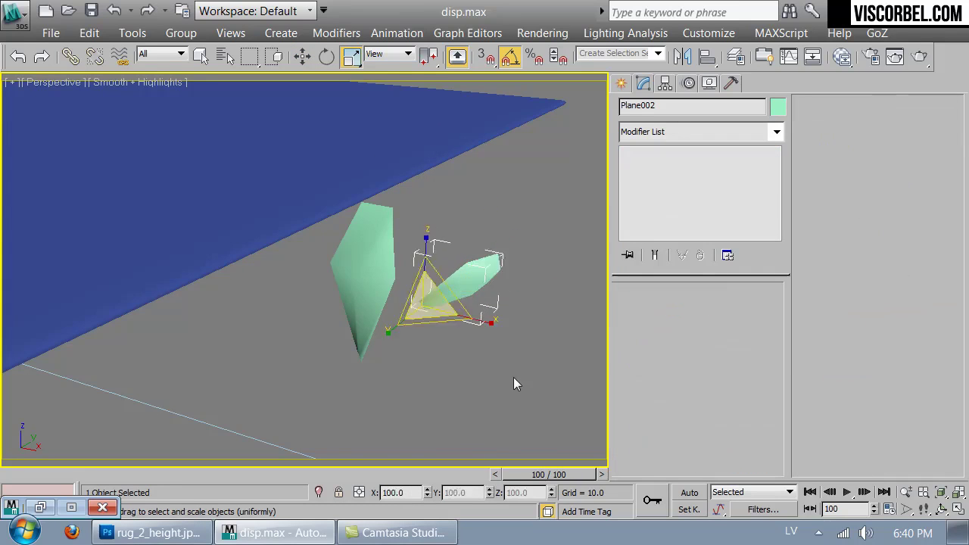
{"action": "left_click", "coordinate": [513, 384]}
Duplicate the short leaning strand, offset about 4.1 units along X and -4.6 along Y.
{"action": "middle_click_drag", "start_coordinate": [513, 384], "coordinate": [436, 289], "text": "alt"}
{"action": "left_click", "coordinate": [434, 277]}
{"action": "key", "text": "w"}
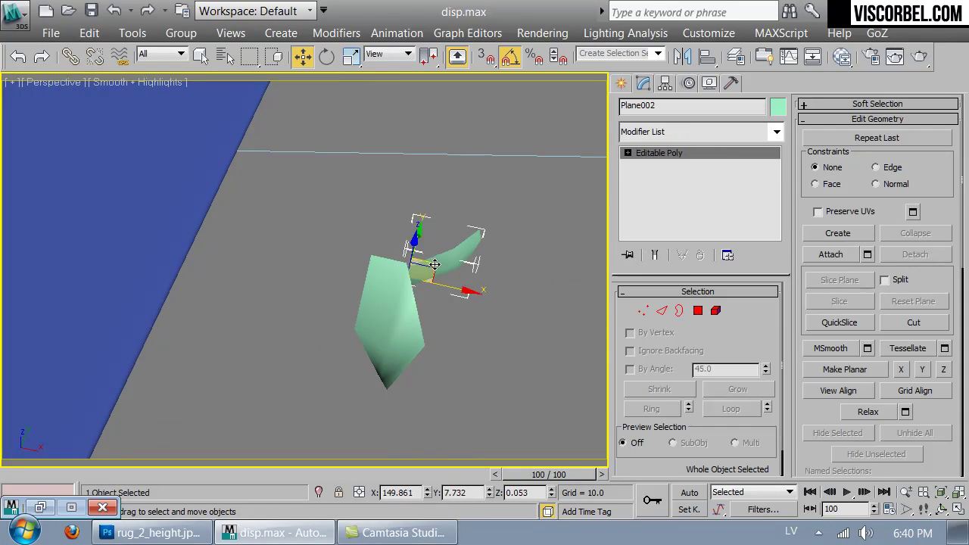
{"action": "left_click_drag", "start_coordinate": [435, 265], "coordinate": [488, 344], "text": "shift"}
{"action": "left_click", "coordinate": [486, 346]}
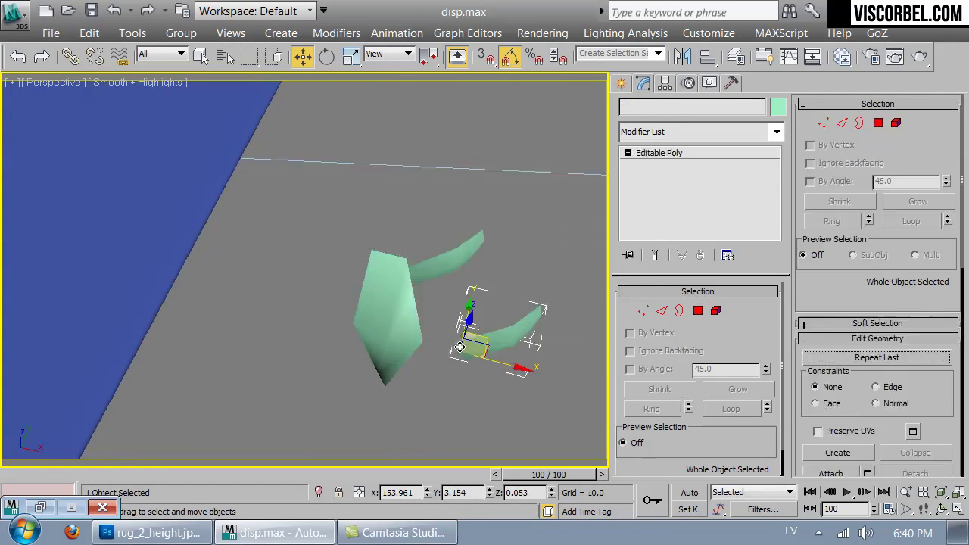
Rotate the six upper vertices of the second leaning strand -90 degrees around Z and move them back toward its base.
{"action": "mouse_move", "coordinate": [466, 346]}
{"action": "middle_mouse_down", "text": "alt"}
{"action": "mouse_move", "coordinate": [384, 303]}
{"action": "mouse_move", "coordinate": [423, 295]}
{"action": "middle_mouse_up", "text": "alt"}
{"action": "key", "text": "1"}
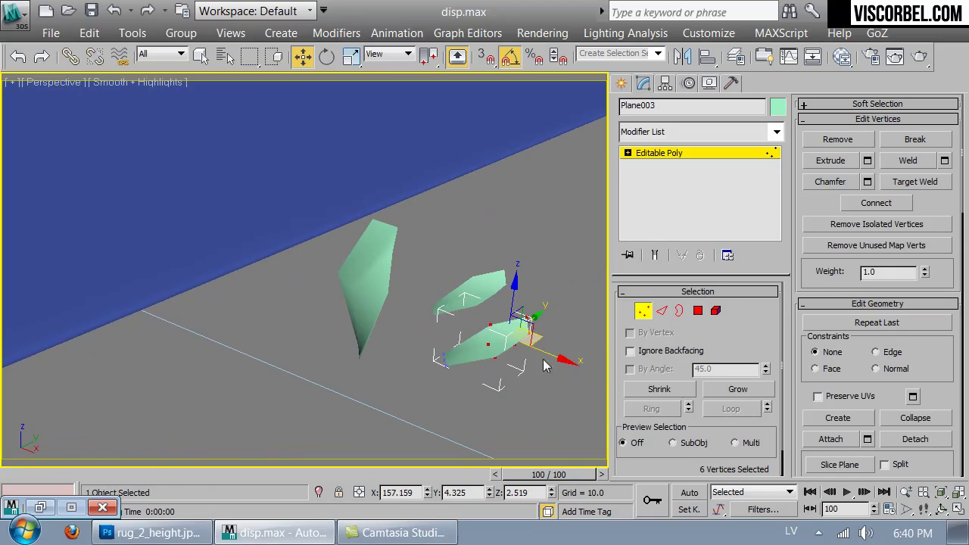
{"action": "key", "text": "e"}
{"action": "left_click_drag", "start_coordinate": [492, 378], "coordinate": [471, 406]}
{"action": "left_click_drag", "start_coordinate": [537, 371], "coordinate": [462, 374]}
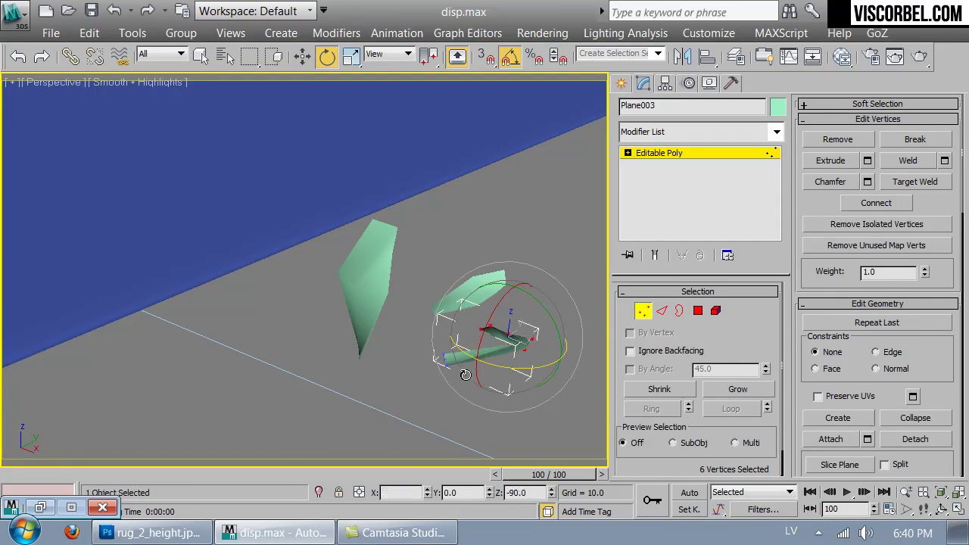
{"action": "key", "text": "w"}
{"action": "middle_click_drag", "start_coordinate": [532, 321], "coordinate": [558, 309], "text": "alt"}
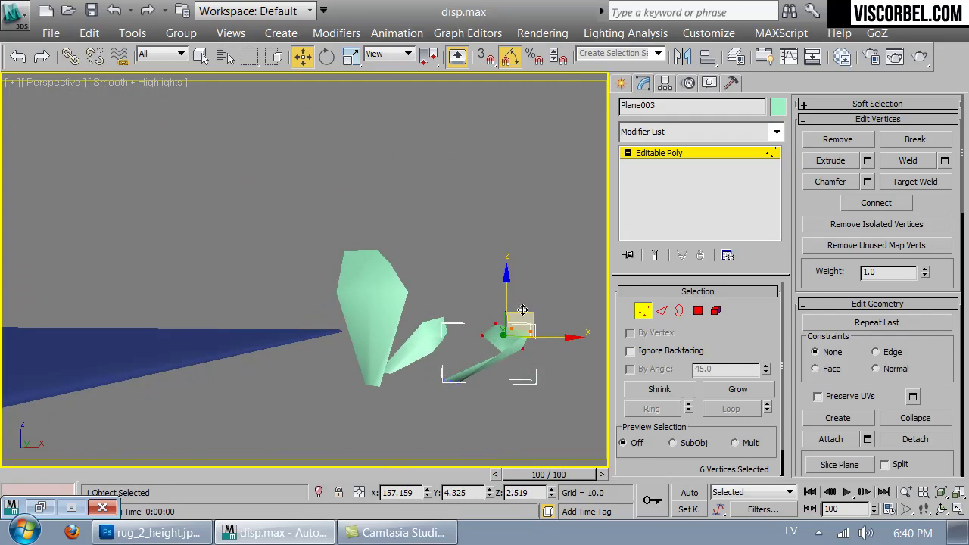
{"action": "left_click_drag", "start_coordinate": [523, 309], "coordinate": [455, 324]}
{"action": "key", "text": "1"}
{"action": "left_click", "coordinate": [519, 235]}
{"action": "scroll", "coordinate": [454, 267], "scroll_direction": "down", "scroll_amount": 2}
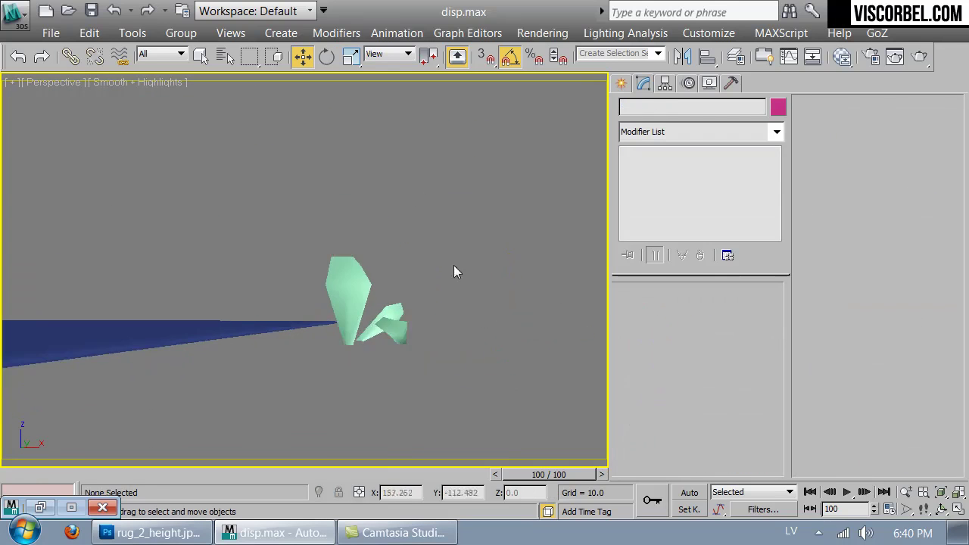
Duplicate the tall strand along X, placing the copy beyond the two short leaning strands.
{"action": "middle_click_drag", "start_coordinate": [454, 266], "coordinate": [329, 260], "text": "alt"}
{"action": "left_click", "coordinate": [345, 308]}
{"action": "middle_click_drag", "start_coordinate": [345, 309], "coordinate": [416, 299], "text": "alt"}
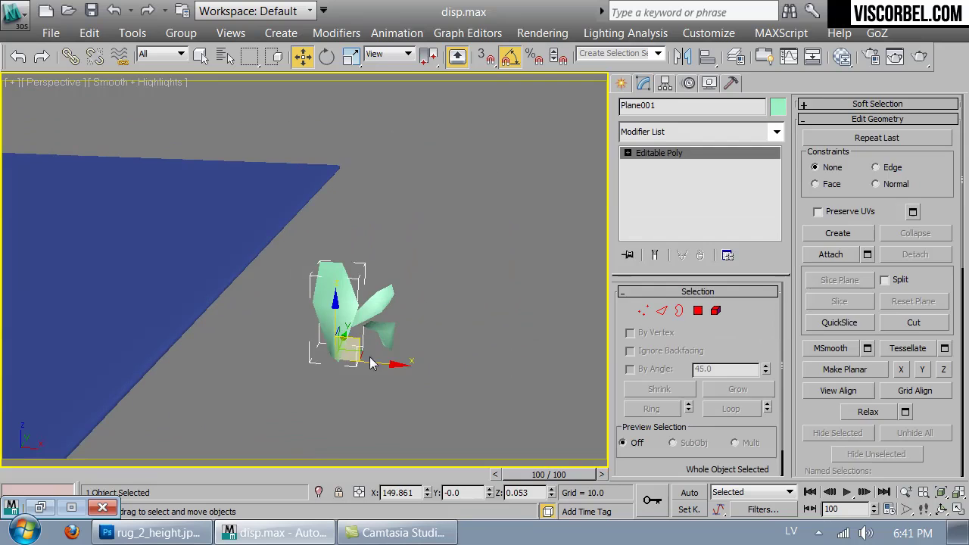
{"action": "left_click_drag", "start_coordinate": [371, 363], "coordinate": [481, 368], "text": "shift"}
{"action": "left_click", "coordinate": [474, 346]}
Reposition individual upper vertices of the tall strand's copy to give it a narrower, pointed tip.
{"action": "key", "text": "1"}
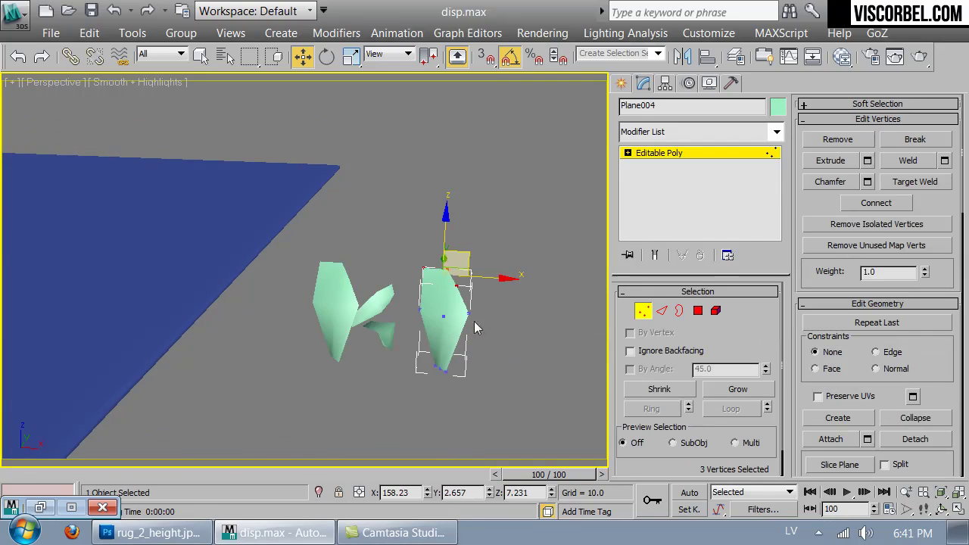
{"action": "left_click", "coordinate": [423, 268]}
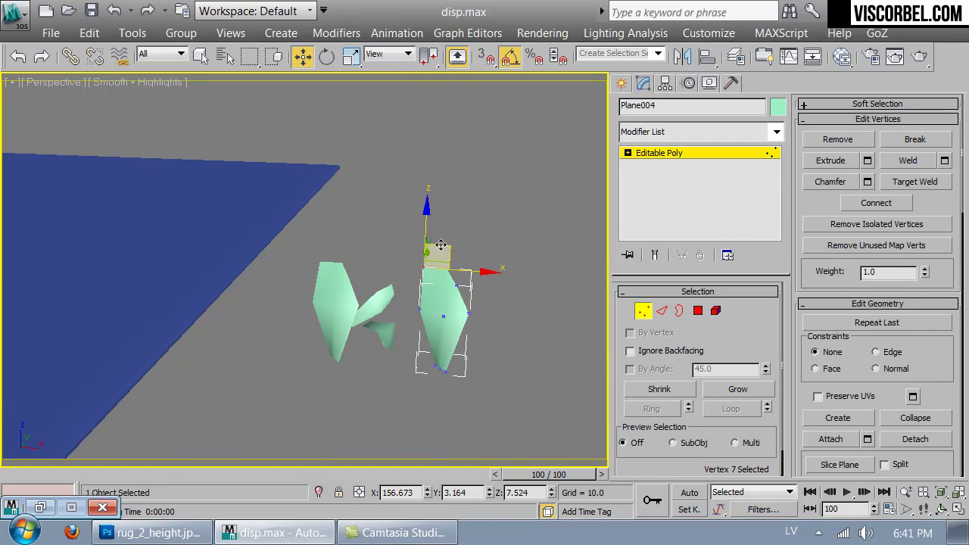
{"action": "left_click_drag", "start_coordinate": [441, 245], "coordinate": [450, 323]}
{"action": "middle_click_drag", "start_coordinate": [449, 322], "coordinate": [378, 305], "text": "alt"}
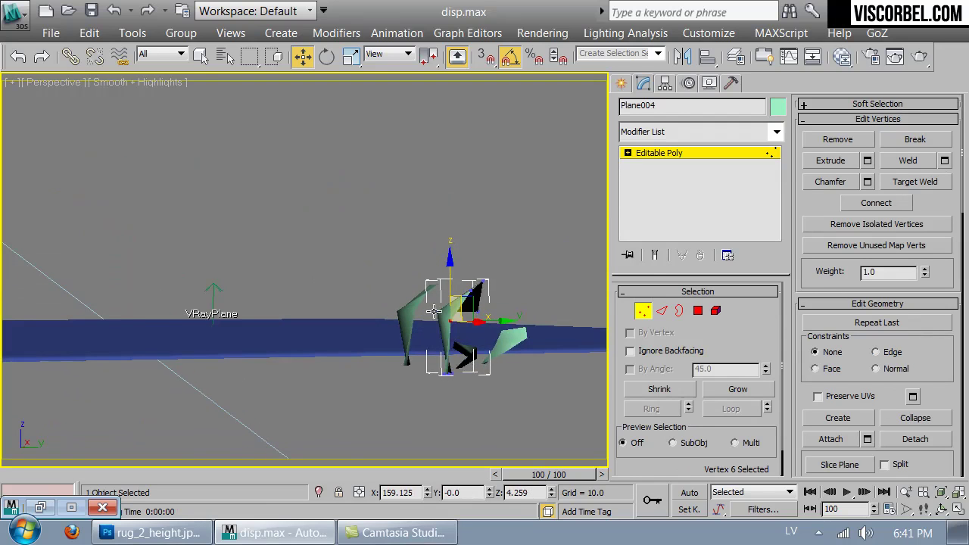
{"action": "left_click_drag", "start_coordinate": [436, 311], "coordinate": [466, 322]}
Move the copy's protruding side vertex inward to about X 158.6 and shift it along Y to slim the strand.
{"action": "middle_click_drag", "start_coordinate": [447, 320], "coordinate": [539, 332], "text": "alt"}
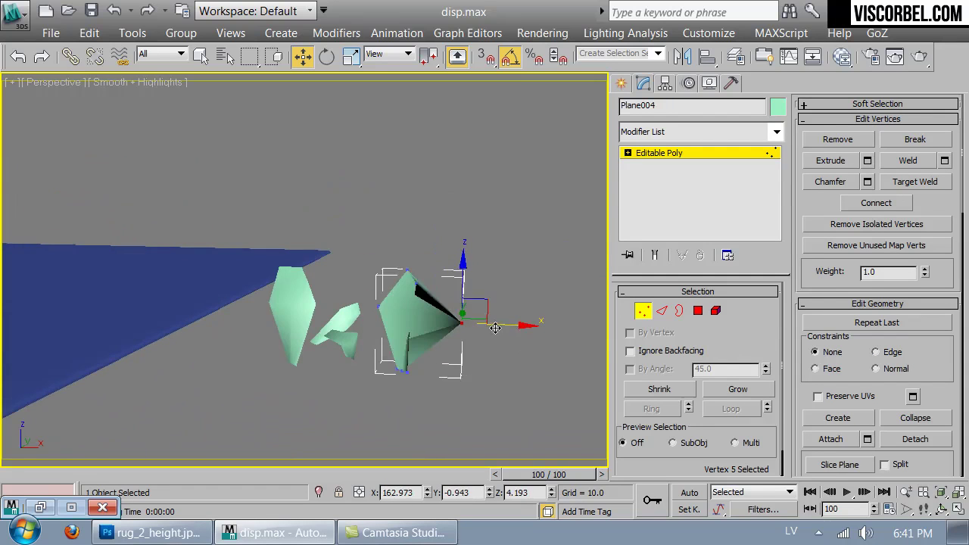
{"action": "left_click_drag", "start_coordinate": [494, 327], "coordinate": [444, 330]}
{"action": "middle_click_drag", "start_coordinate": [443, 330], "coordinate": [421, 306], "text": "alt"}
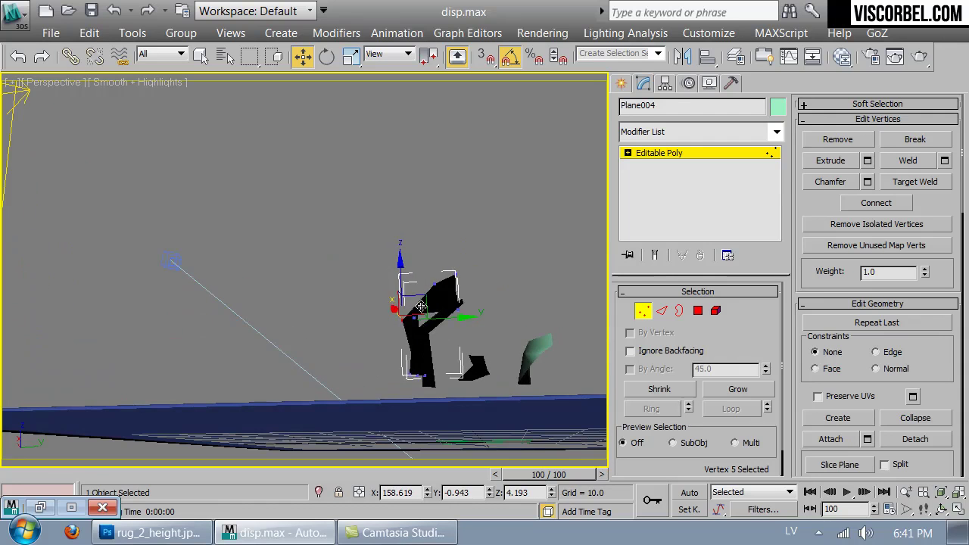
{"action": "left_click_drag", "start_coordinate": [439, 319], "coordinate": [455, 317]}
{"action": "middle_click_drag", "start_coordinate": [455, 318], "coordinate": [638, 359], "text": "alt"}
{"action": "key", "text": "1"}
{"action": "left_click", "coordinate": [530, 271]}
{"action": "scroll", "coordinate": [442, 298], "scroll_direction": "down", "scroll_amount": 3}
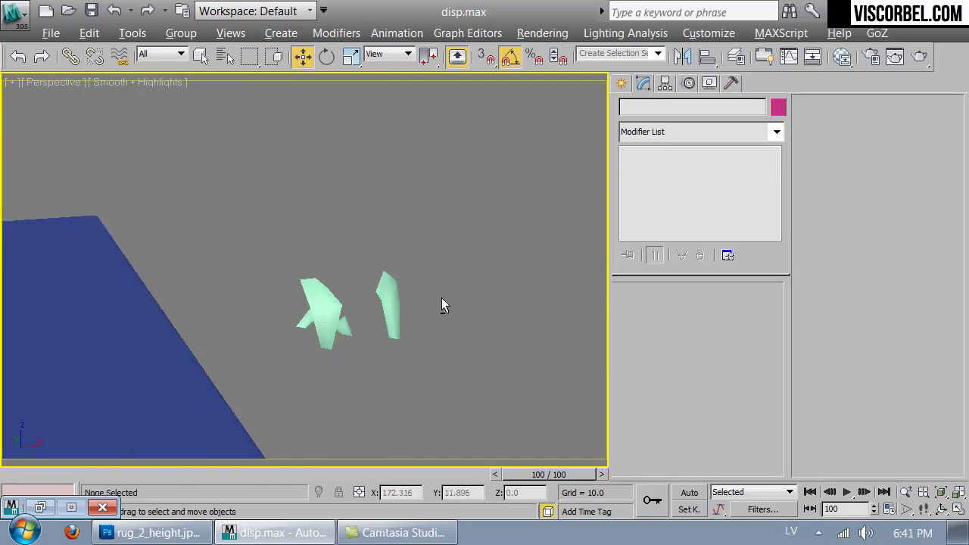
{"action": "middle_click_drag", "start_coordinate": [441, 297], "coordinate": [327, 323], "text": "alt"}
{"action": "left_click", "coordinate": [417, 311]}
{"action": "middle_click_drag", "start_coordinate": [417, 310], "coordinate": [388, 332], "text": "alt"}
{"action": "left_click_drag", "start_coordinate": [454, 337], "coordinate": [512, 368], "text": "shift"}
{"action": "left_click", "coordinate": [566, 346]}
Duplicate the reshaped pointed strand a short distance along X.
{"action": "left_click", "coordinate": [418, 316]}
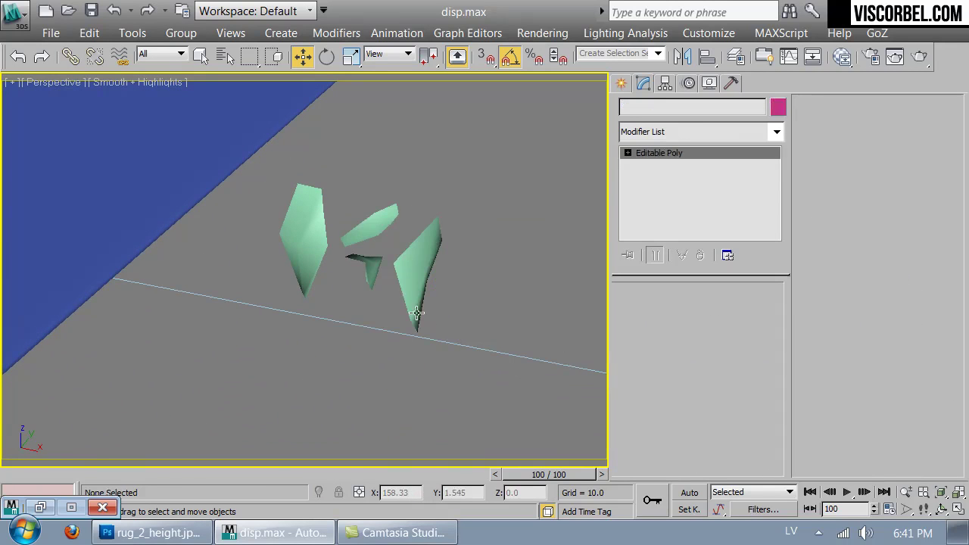
{"action": "left_click_drag", "start_coordinate": [445, 332], "coordinate": [501, 342], "text": "shift"}
{"action": "left_click", "coordinate": [479, 353]}
Rotate the six upper vertices of the newest strand copy and move them down to shorten the strand.
{"action": "mouse_move", "coordinate": [447, 350]}
{"action": "middle_mouse_down", "text": "alt"}
{"action": "mouse_move", "coordinate": [377, 328]}
{"action": "mouse_move", "coordinate": [303, 282]}
{"action": "mouse_move", "coordinate": [265, 234]}
{"action": "middle_mouse_up", "text": "alt"}
{"action": "key", "text": "1"}
{"action": "left_click_drag", "start_coordinate": [242, 162], "coordinate": [389, 272]}
{"action": "key", "text": "e"}
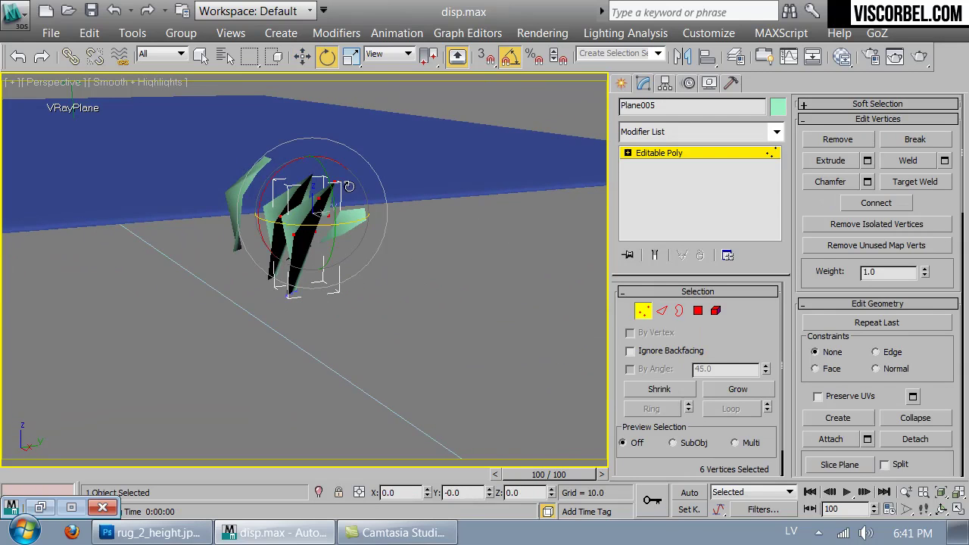
{"action": "left_click_drag", "start_coordinate": [327, 163], "coordinate": [352, 174]}
{"action": "key", "text": "w"}
{"action": "middle_click_drag", "start_coordinate": [357, 204], "coordinate": [330, 187], "text": "alt"}
{"action": "left_click_drag", "start_coordinate": [330, 187], "coordinate": [365, 286]}
Rotate the newest copy's upper vertices further so the strand bends close to the ground.
{"action": "key", "text": "r"}
{"action": "key", "text": "e"}
{"action": "left_click_drag", "start_coordinate": [357, 222], "coordinate": [317, 290]}
{"action": "key", "text": "w"}
{"action": "key", "text": "e"}
{"action": "key", "text": "w"}
{"action": "middle_click_drag", "start_coordinate": [322, 297], "coordinate": [348, 361], "text": "alt"}
Twist the three tip vertices of the newest strand 55 degrees around Z and finish vertex editing.
{"action": "left_click_drag", "start_coordinate": [355, 295], "coordinate": [311, 287]}
{"action": "key", "text": "e"}
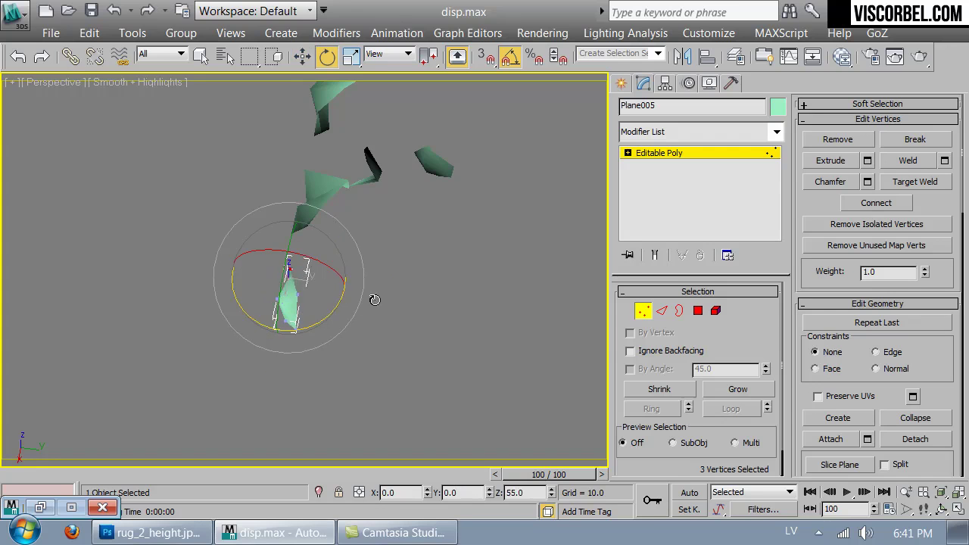
{"action": "key", "text": "r"}
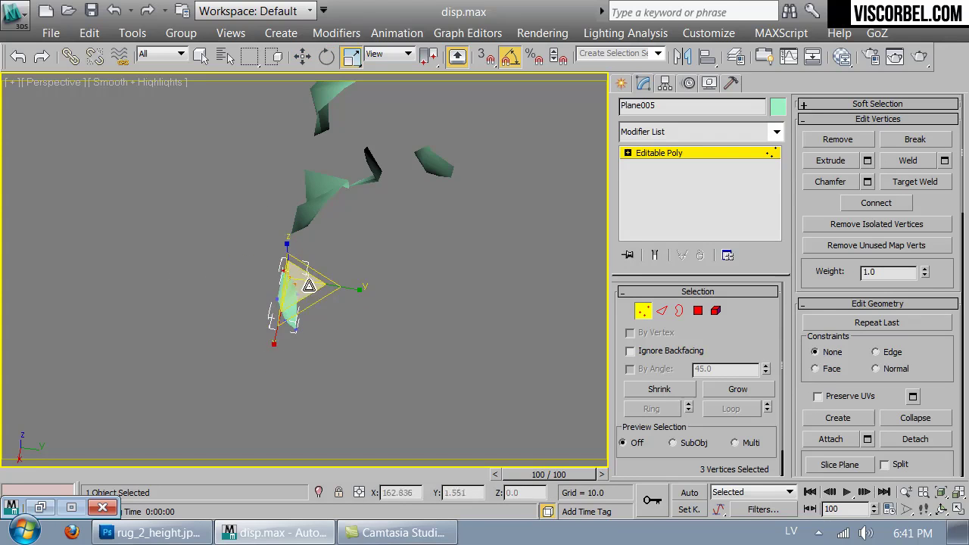
{"action": "key", "text": "1"}
{"action": "left_click", "coordinate": [402, 382]}
{"action": "scroll", "coordinate": [328, 328], "scroll_direction": "down", "scroll_amount": 5}
{"action": "middle_click_drag", "start_coordinate": [327, 329], "coordinate": [449, 173], "text": "alt"}
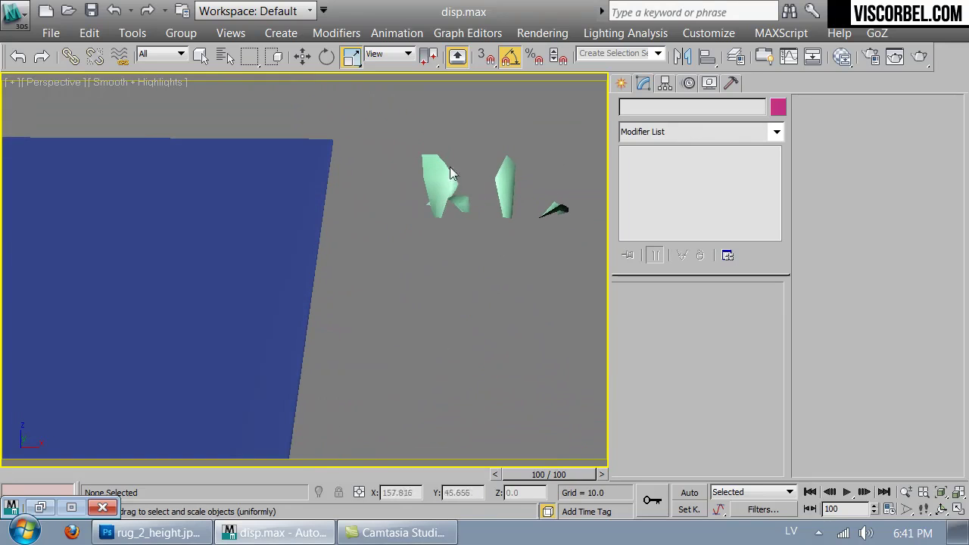
Assign the Rug material to all five strands.
{"action": "left_click_drag", "start_coordinate": [718, 300], "coordinate": [719, 300]}
{"action": "key", "text": "m"}
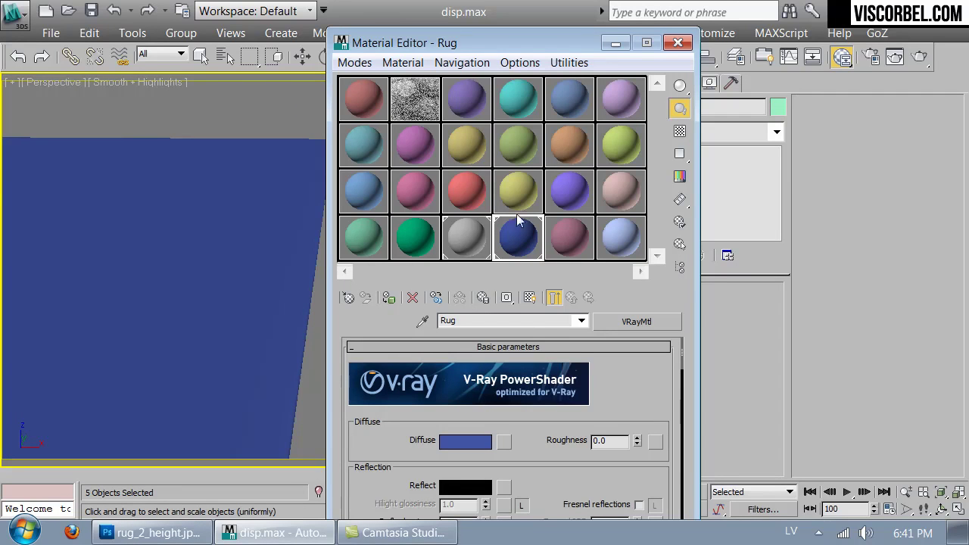
{"action": "left_click", "coordinate": [678, 42]}
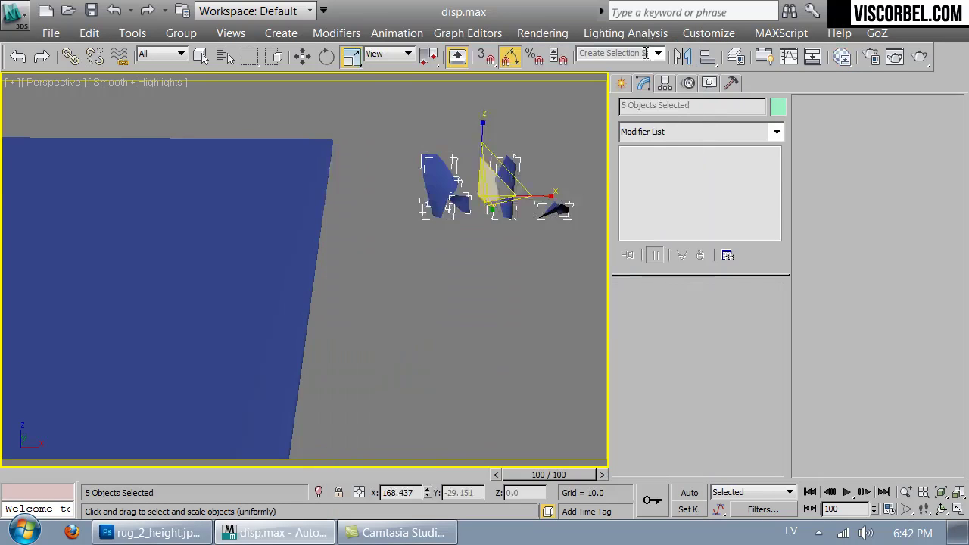
{"action": "middle_click_drag", "start_coordinate": [399, 249], "coordinate": [389, 227], "text": "alt"}
{"action": "left_click", "coordinate": [332, 237]}
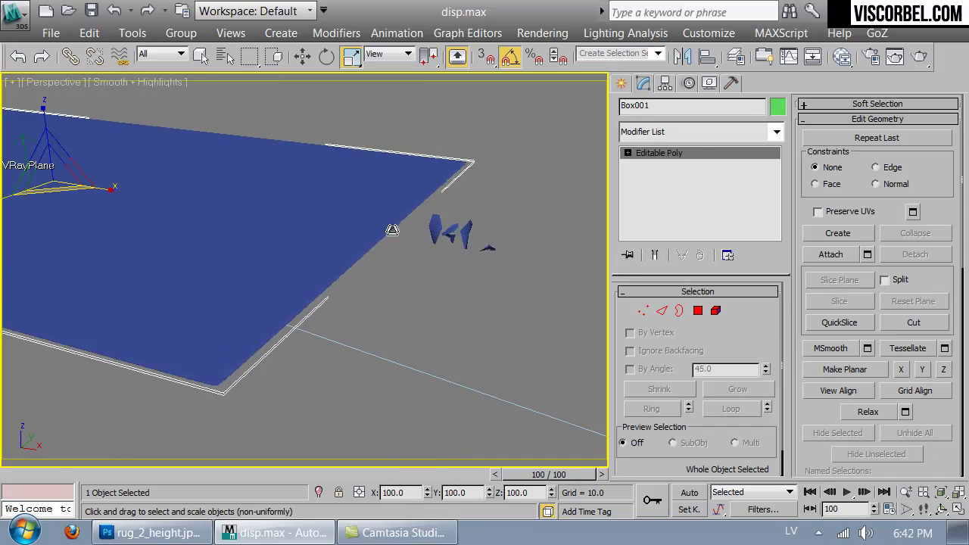
{"action": "left_click", "coordinate": [488, 200]}
{"action": "left_click", "coordinate": [398, 188]}
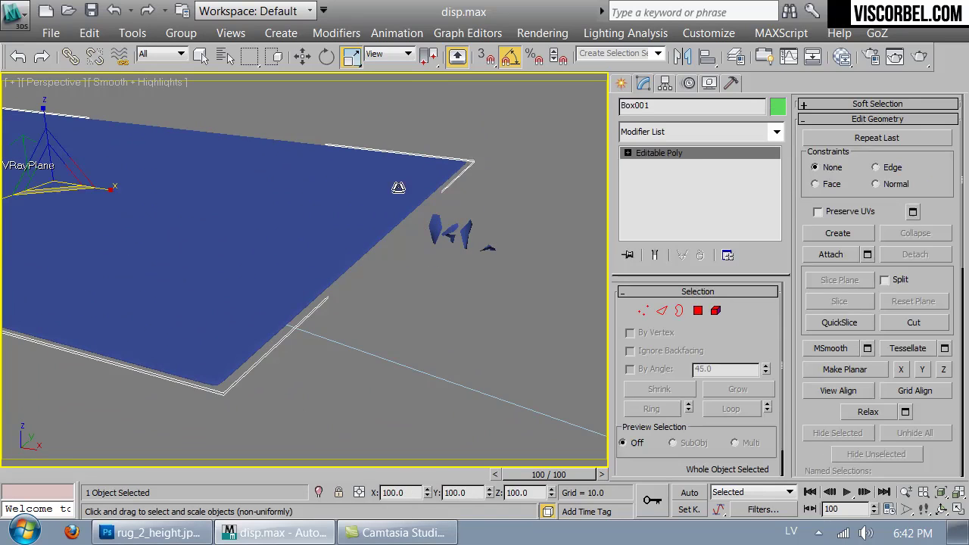
{"action": "left_click", "coordinate": [576, 131]}
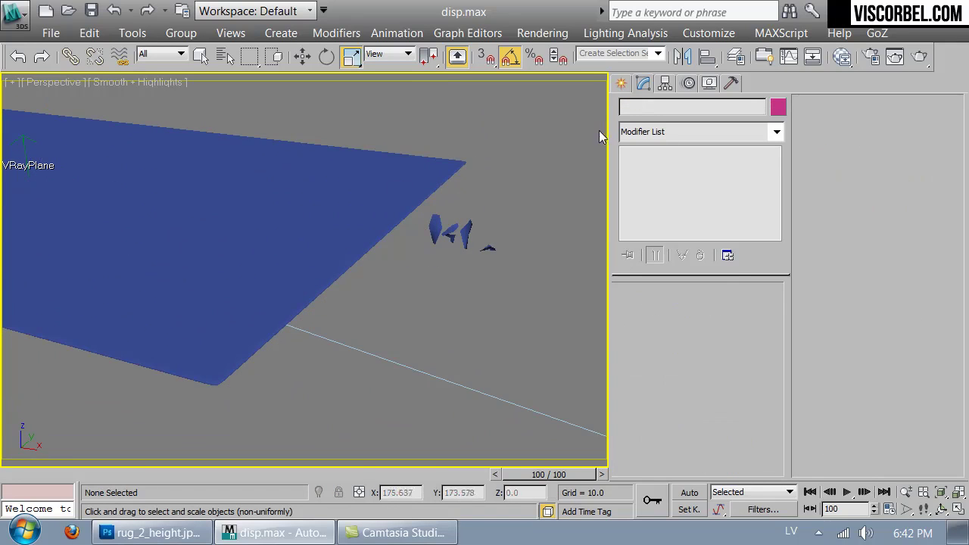
Create an Itoo Software Forest Pro 3 object using the rug as scattering surface, declining the limit-to-visibility option.
{"action": "left_click", "coordinate": [621, 83]}
{"action": "left_click", "coordinate": [642, 136]}
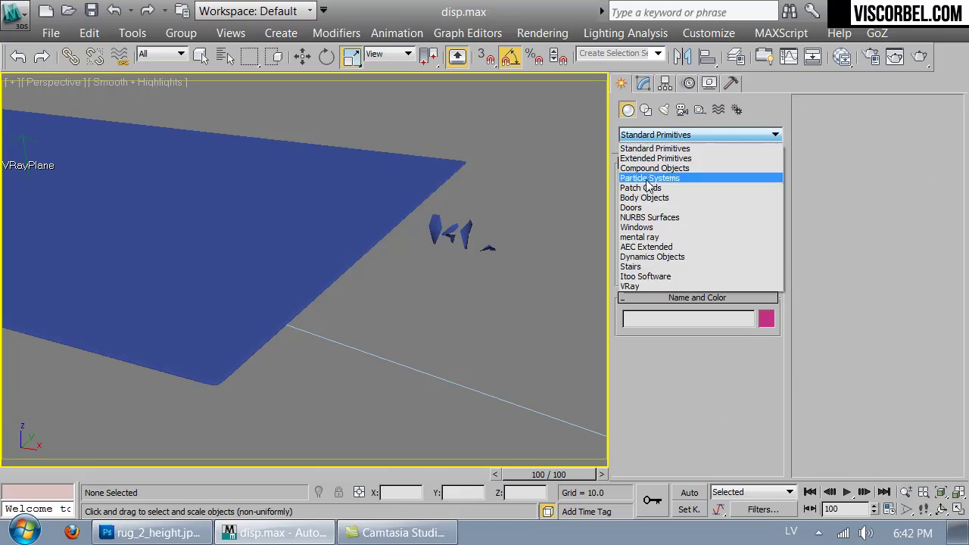
{"action": "left_click", "coordinate": [636, 274]}
{"action": "left_click", "coordinate": [654, 196]}
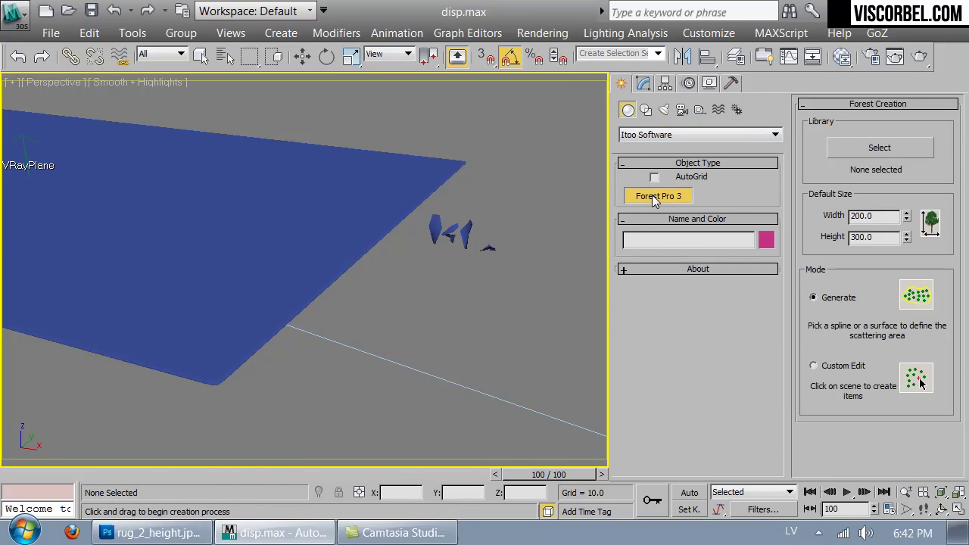
{"action": "left_click", "coordinate": [643, 316]}
{"action": "left_click", "coordinate": [416, 199]}
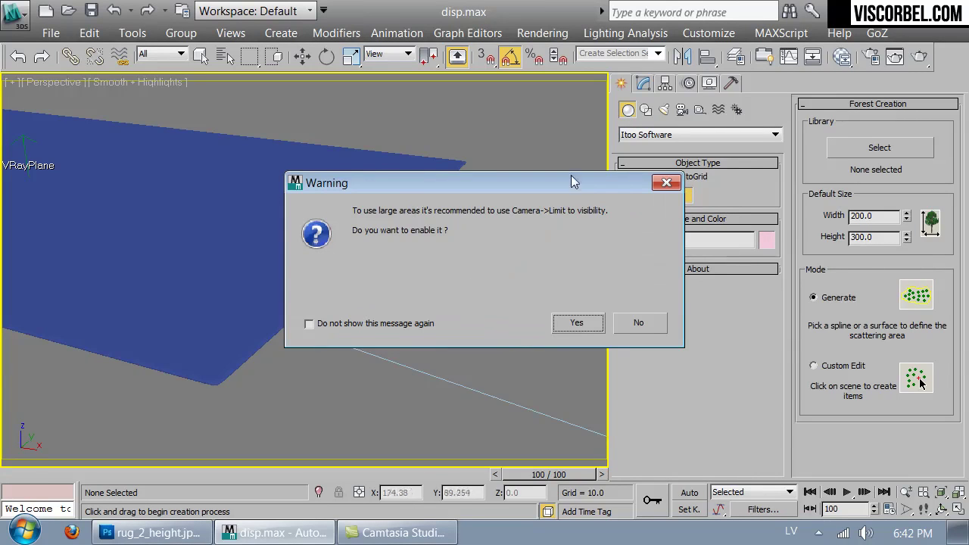
{"action": "left_click", "coordinate": [640, 324]}
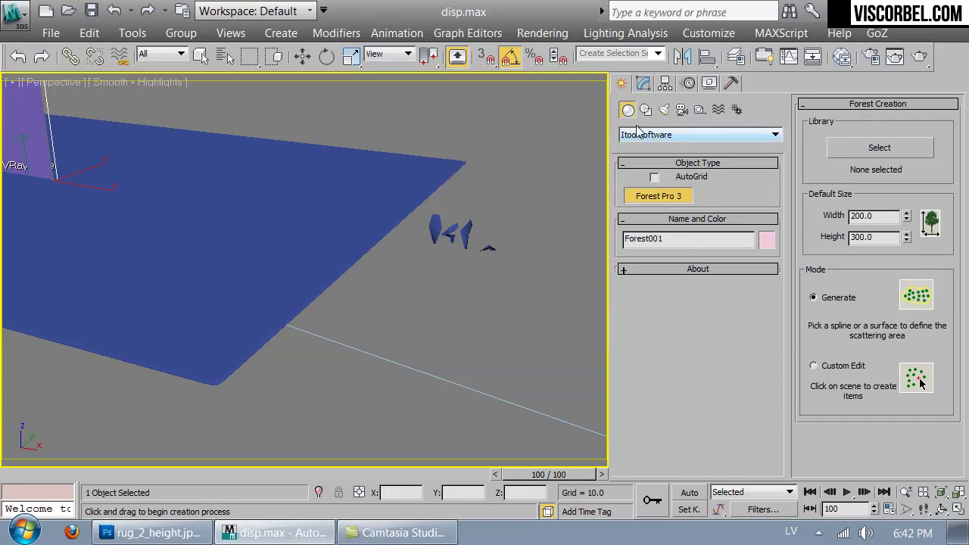
Switch the Forest object's default geometry to a custom object and pick the tall strand Plane001.
{"action": "left_click", "coordinate": [646, 85]}
{"action": "scroll", "coordinate": [142, 252], "scroll_direction": "down", "scroll_amount": 4}
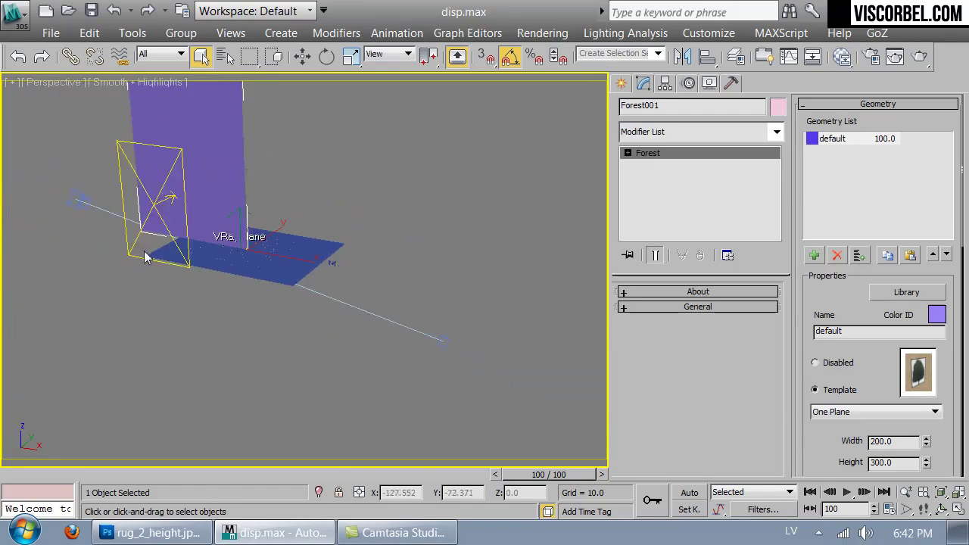
{"action": "scroll", "coordinate": [228, 258], "scroll_direction": "up", "scroll_amount": 3}
{"action": "middle_click_drag", "start_coordinate": [227, 258], "coordinate": [439, 253], "text": "alt"}
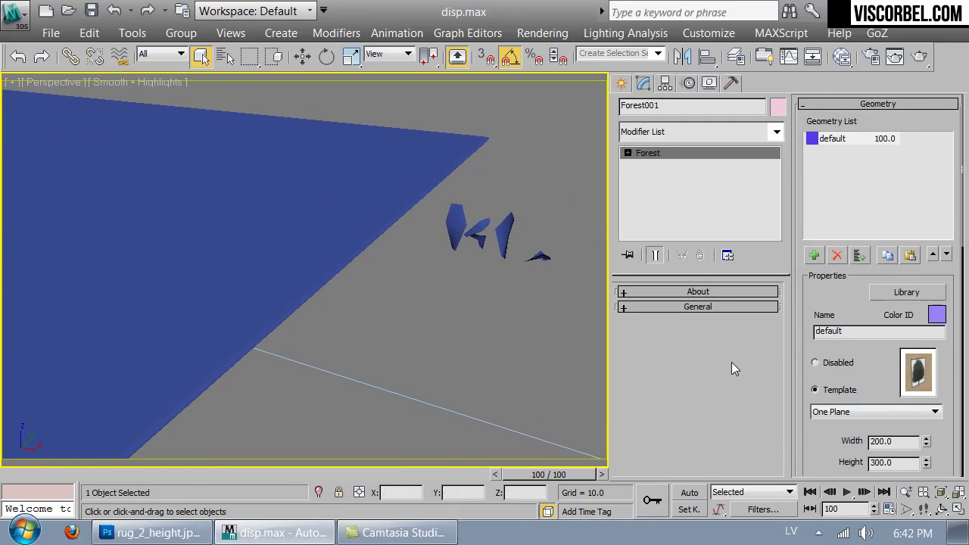
{"action": "left_click_drag", "start_coordinate": [818, 452], "coordinate": [778, 237]}
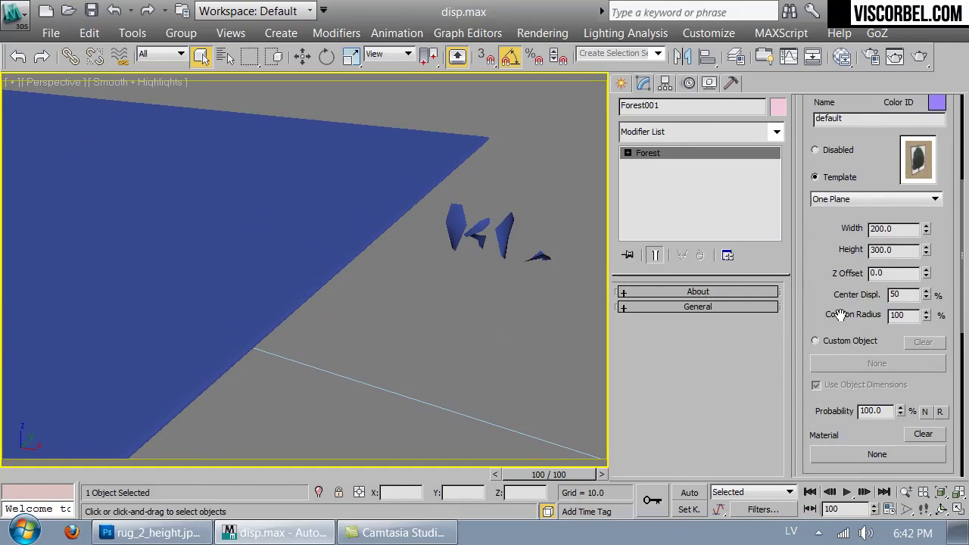
{"action": "left_click_drag", "start_coordinate": [818, 264], "coordinate": [829, 359]}
{"action": "left_click", "coordinate": [827, 381]}
{"action": "left_click", "coordinate": [836, 401]}
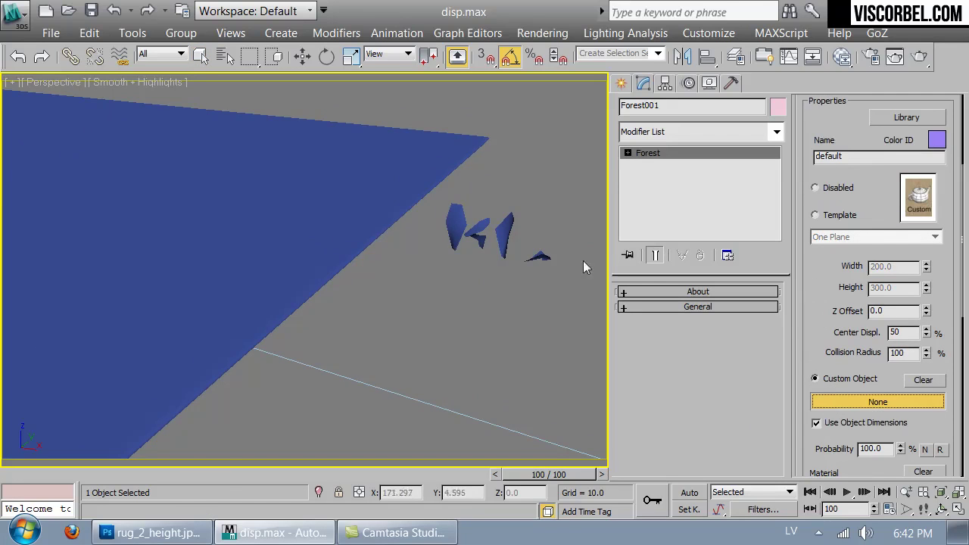
{"action": "left_click", "coordinate": [345, 305]}
{"action": "scroll", "coordinate": [330, 309], "scroll_direction": "down", "scroll_amount": 5}
{"action": "scroll", "coordinate": [329, 308], "scroll_direction": "up", "scroll_amount": 3}
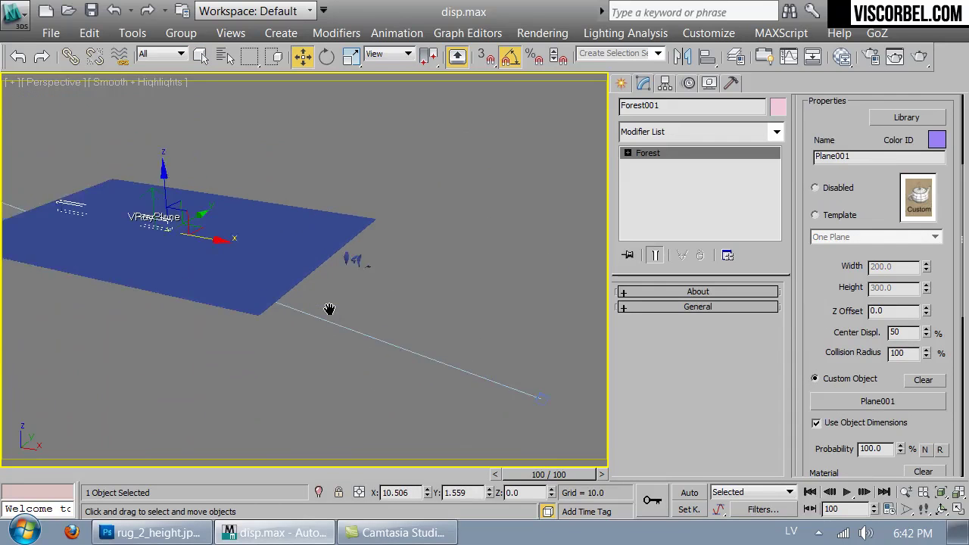
{"action": "middle_click_drag", "start_coordinate": [330, 309], "coordinate": [413, 333]}
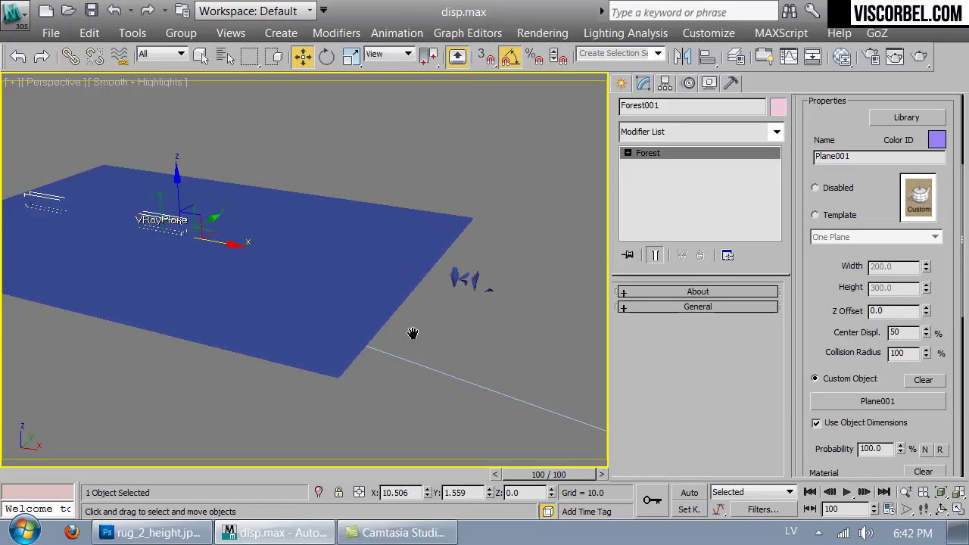
{"action": "key", "text": "F3"}
{"action": "key", "text": "F3"}
Set the X density of the Forest object's Spread 1 distribution map to 200 units.
{"action": "left_click_drag", "start_coordinate": [957, 428], "coordinate": [949, 189]}
{"action": "left_click_drag", "start_coordinate": [874, 439], "coordinate": [871, 283]}
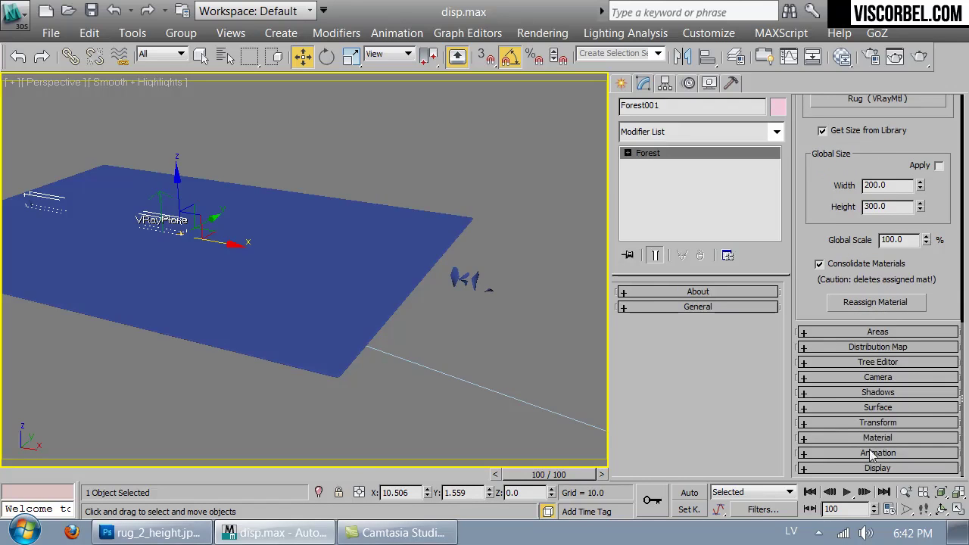
{"action": "left_click", "coordinate": [884, 345]}
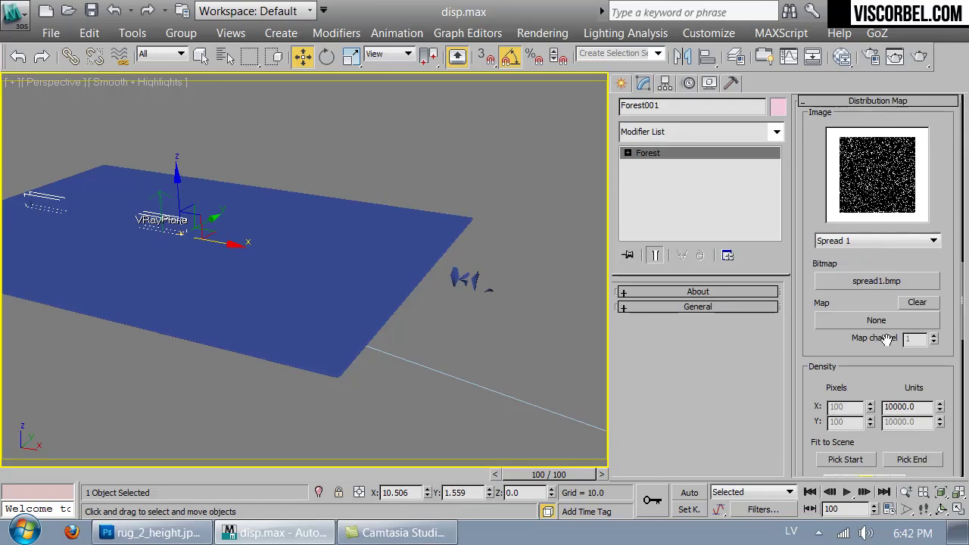
{"action": "left_click", "coordinate": [881, 241]}
{"action": "left_click", "coordinate": [882, 241]}
{"action": "scroll", "coordinate": [872, 388], "scroll_direction": "down", "scroll_amount": 2}
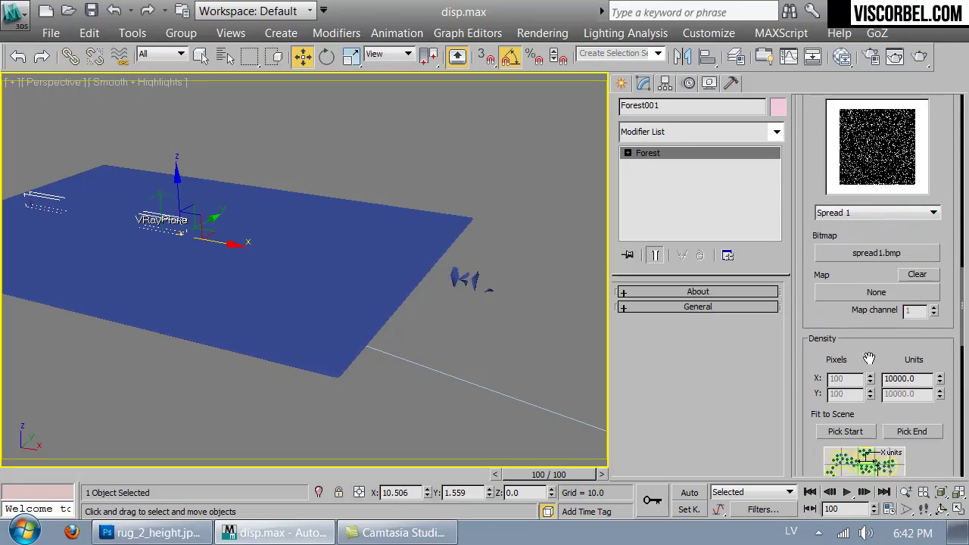
{"action": "left_click_drag", "start_coordinate": [892, 357], "coordinate": [818, 342]}
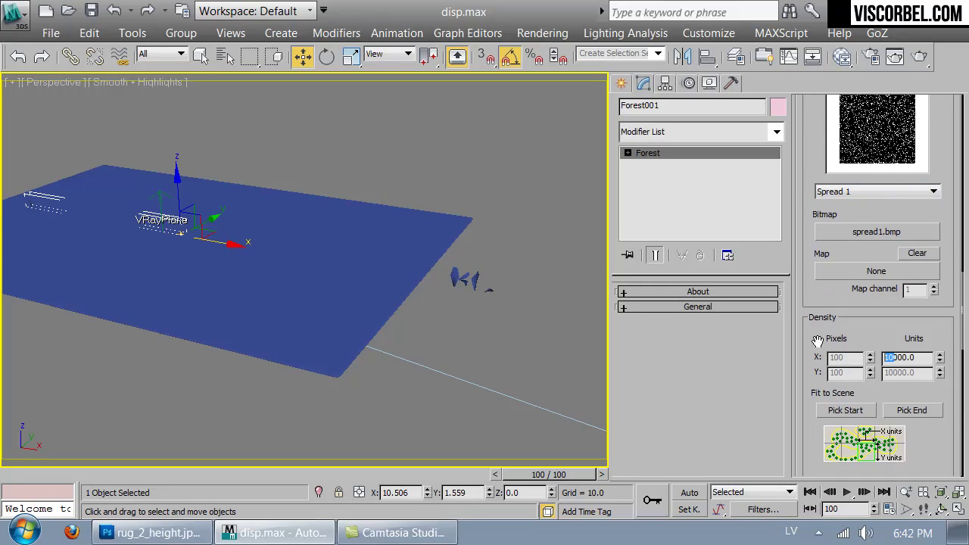
{"action": "type", "text": "2"}
{"action": "key", "text": "Return"}
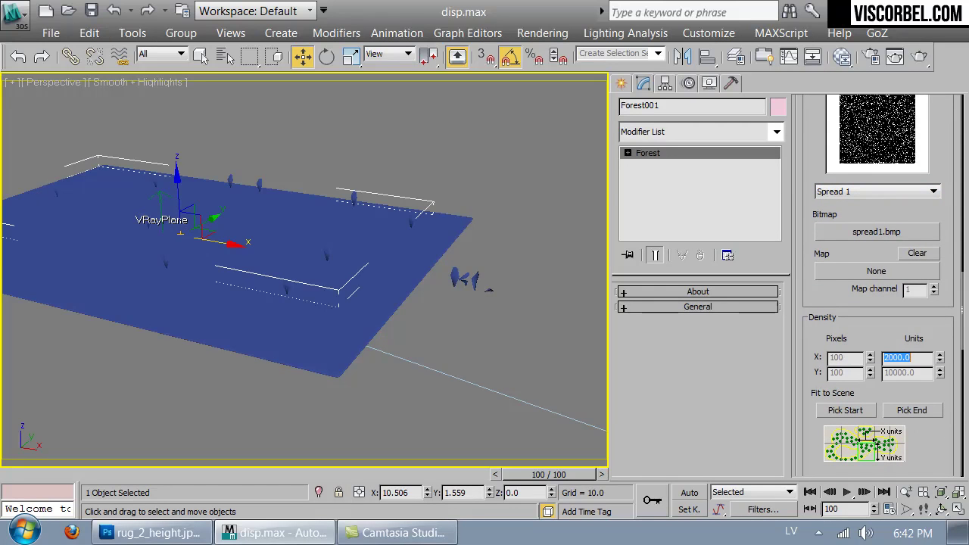
{"action": "type", "text": "2"}
{"action": "key", "text": "Return"}
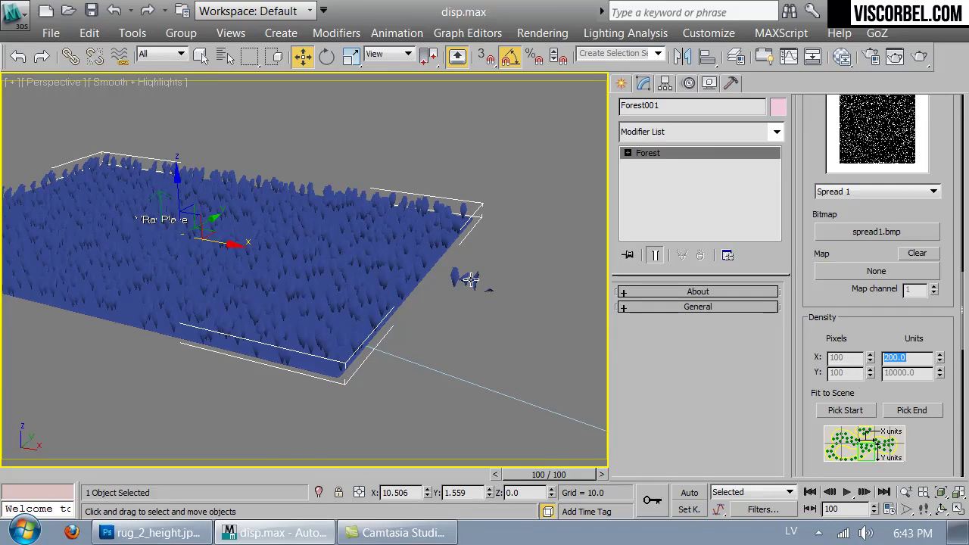
Add a second item to the Forest geometry list as a custom object and pick the strand Plane002.
{"action": "scroll", "coordinate": [469, 227], "scroll_direction": "up", "scroll_amount": 5}
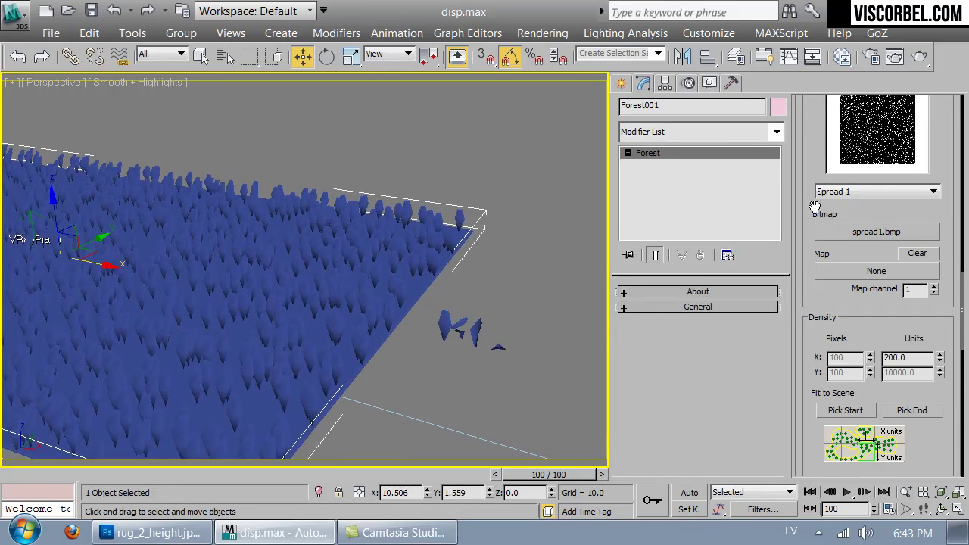
{"action": "scroll", "coordinate": [815, 207], "scroll_direction": "up", "scroll_amount": 10}
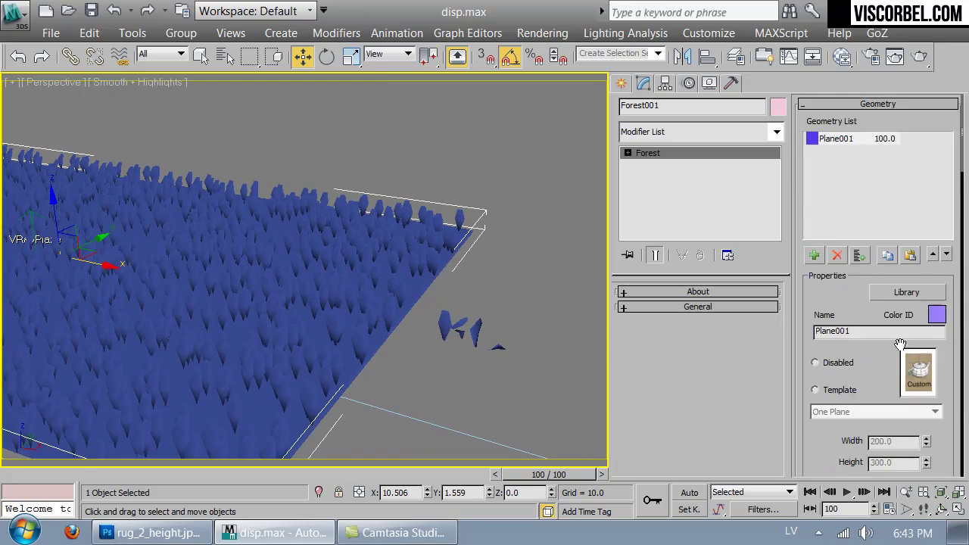
{"action": "scroll", "coordinate": [900, 344], "scroll_direction": "down", "scroll_amount": 6}
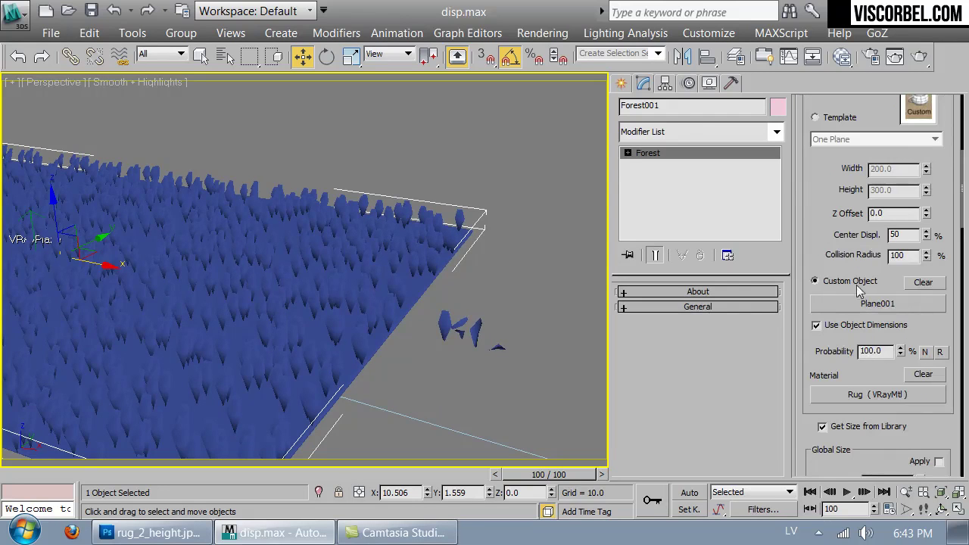
{"action": "scroll", "coordinate": [847, 280], "scroll_direction": "up", "scroll_amount": 4}
{"action": "left_click", "coordinate": [814, 188]}
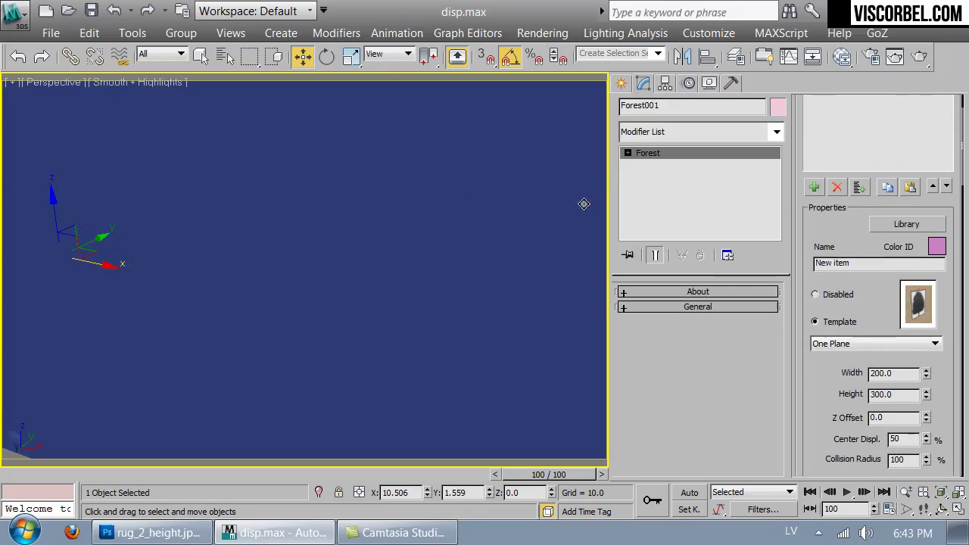
{"action": "scroll", "coordinate": [831, 371], "scroll_direction": "up", "scroll_amount": 2}
{"action": "scroll", "coordinate": [822, 336], "scroll_direction": "down", "scroll_amount": 3}
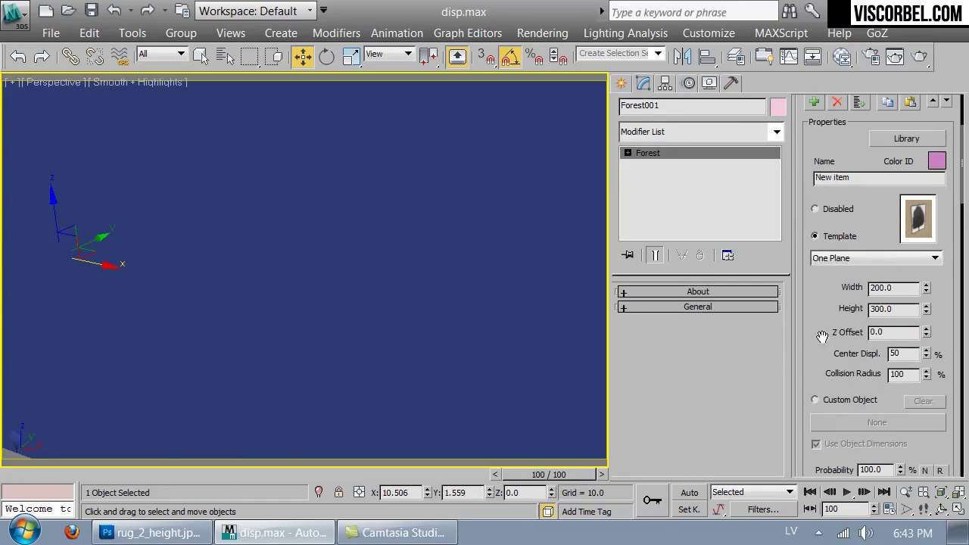
{"action": "left_click", "coordinate": [815, 399]}
{"action": "left_click", "coordinate": [876, 422]}
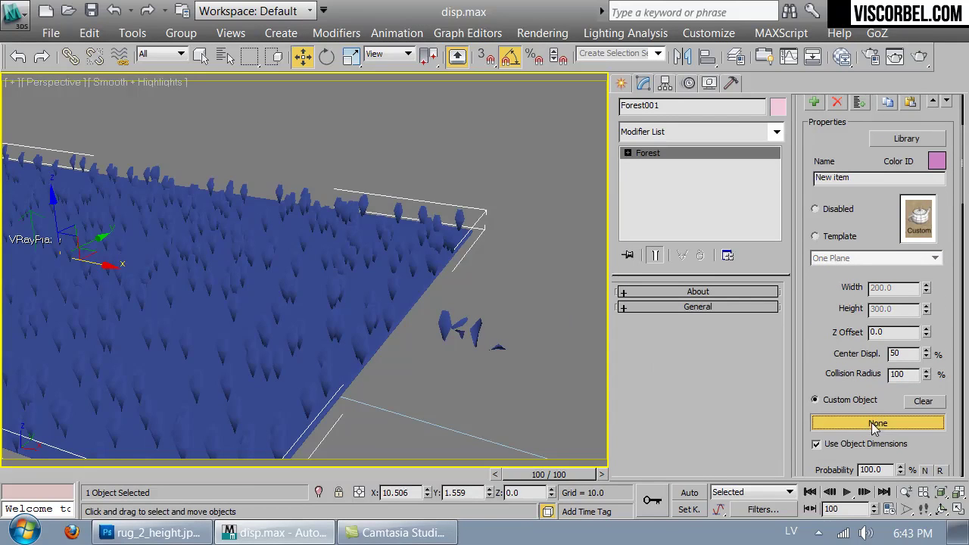
{"action": "left_click", "coordinate": [463, 326]}
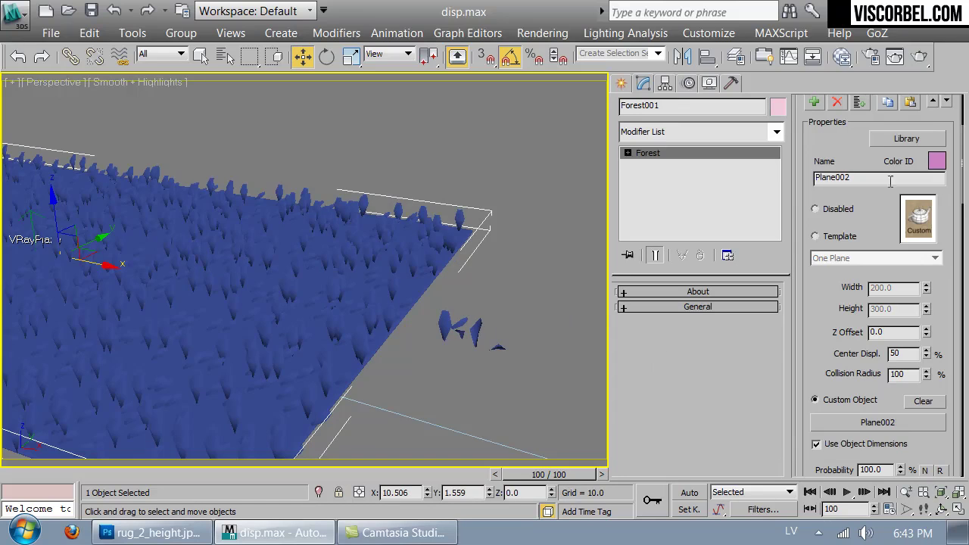
Add a third Forest geometry item as a custom object and pick the small strand Plane003.
{"action": "scroll", "coordinate": [820, 199], "scroll_direction": "up", "scroll_amount": 5}
{"action": "left_click", "coordinate": [813, 232]}
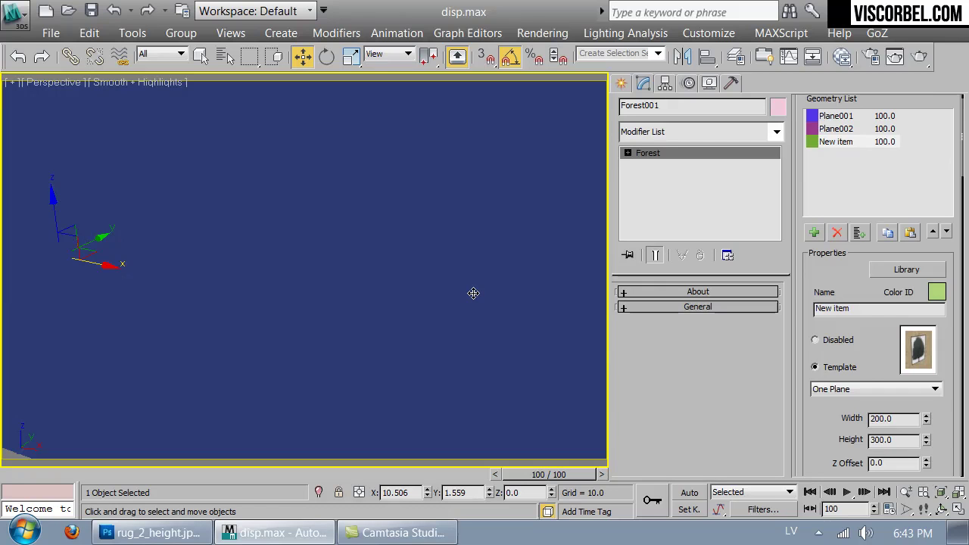
{"action": "left_click_drag", "start_coordinate": [832, 408], "coordinate": [869, 294]}
{"action": "left_click_drag", "start_coordinate": [864, 421], "coordinate": [860, 376]}
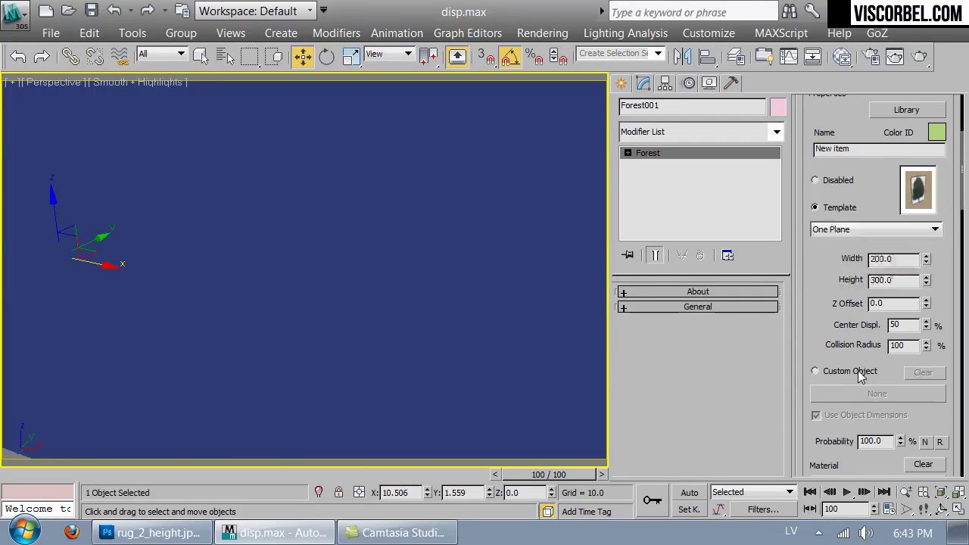
{"action": "left_click", "coordinate": [852, 373]}
{"action": "left_click", "coordinate": [846, 393]}
{"action": "left_click", "coordinate": [460, 331]}
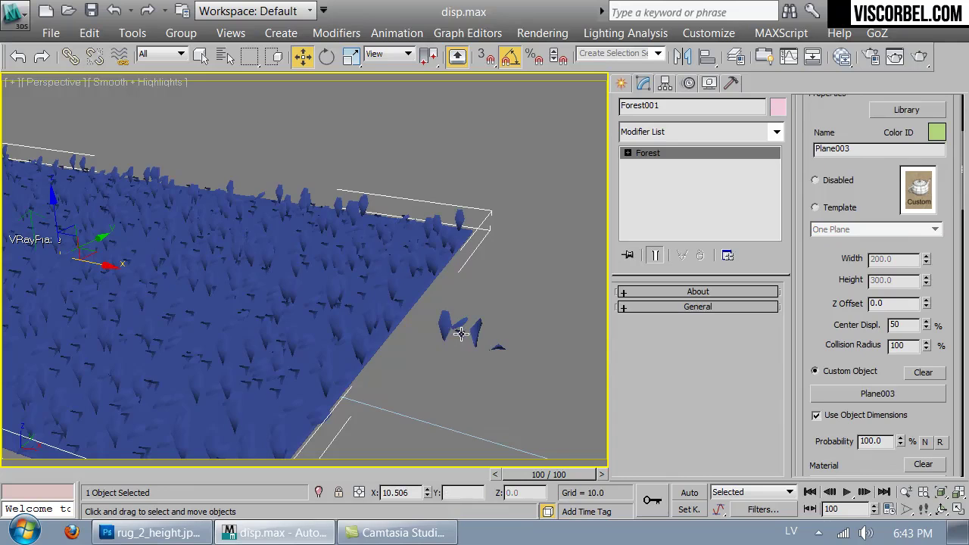
Add a fourth Forest geometry item as a custom object using the strand Plane004.
{"action": "scroll", "coordinate": [804, 156], "scroll_direction": "up", "scroll_amount": 3}
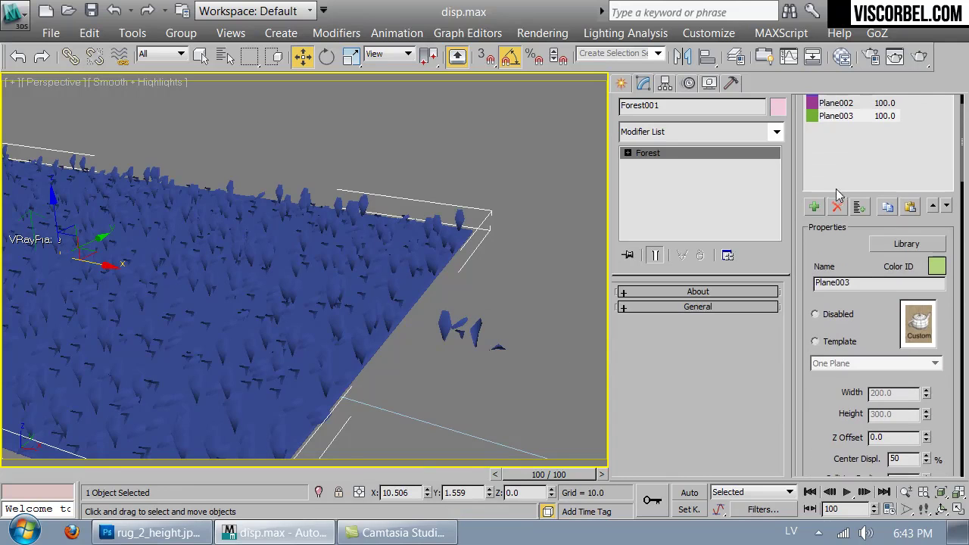
{"action": "left_click", "coordinate": [815, 206]}
{"action": "scroll", "coordinate": [859, 325], "scroll_direction": "down", "scroll_amount": 5}
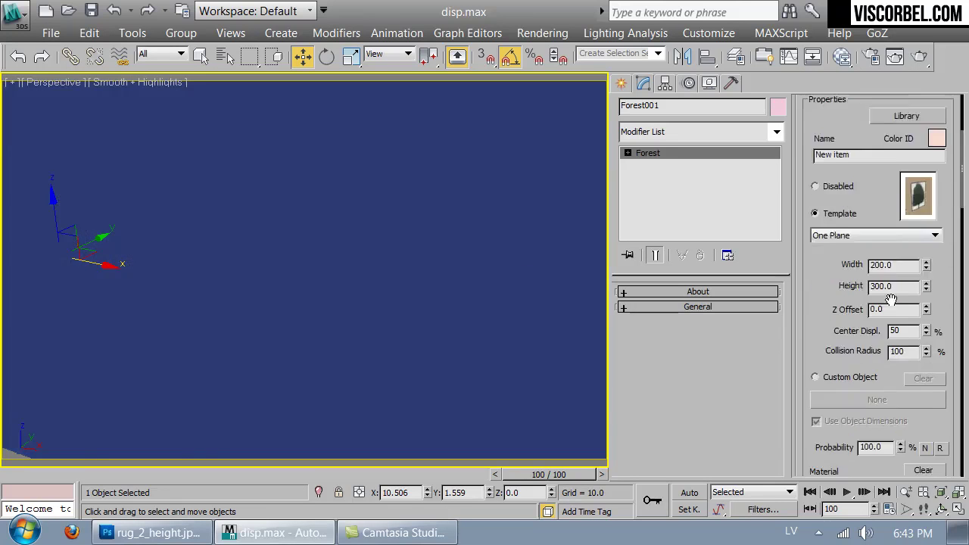
{"action": "left_click", "coordinate": [842, 308]}
{"action": "left_click", "coordinate": [841, 331]}
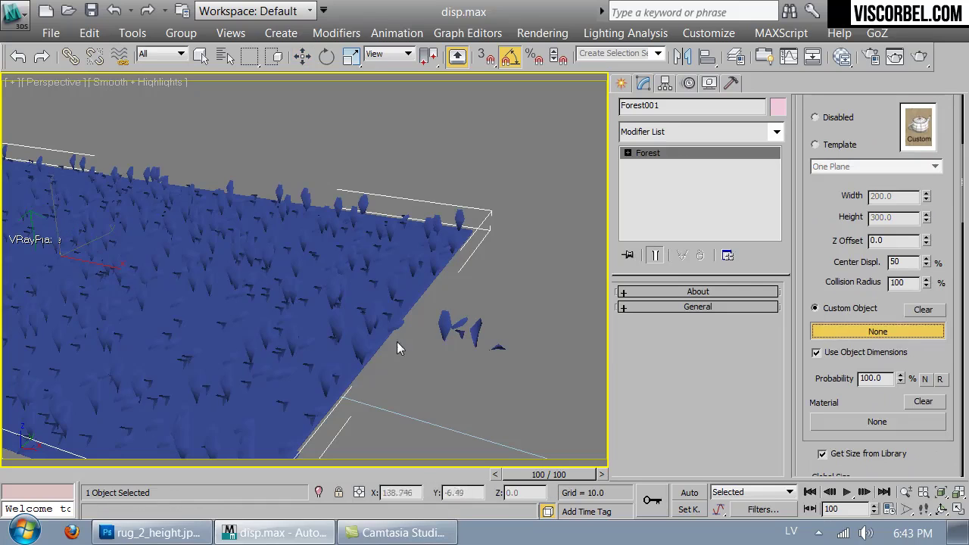
{"action": "left_click", "coordinate": [473, 334]}
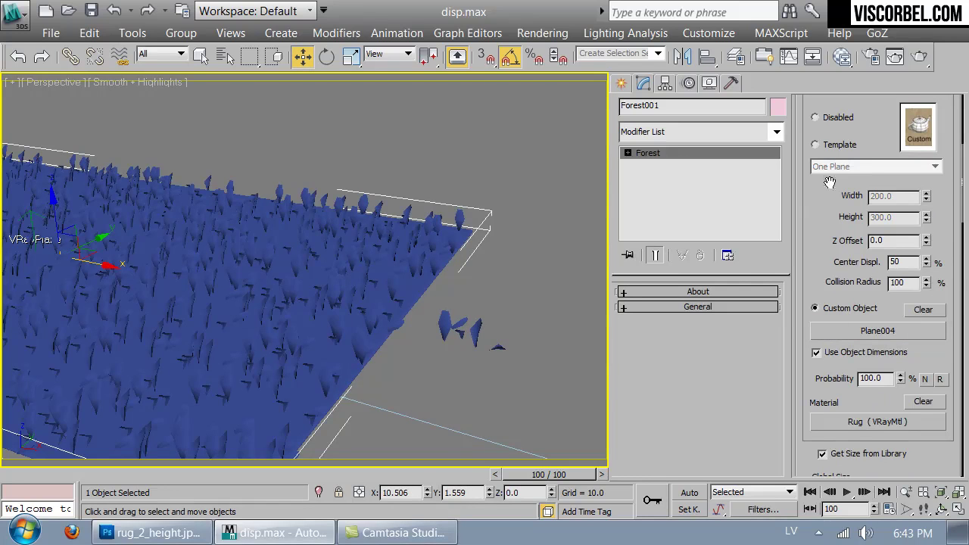
Add a fifth Forest geometry item as a custom object using the flat strand Plane005.
{"action": "scroll", "coordinate": [830, 182], "scroll_direction": "up", "scroll_amount": 8}
{"action": "left_click", "coordinate": [815, 223]}
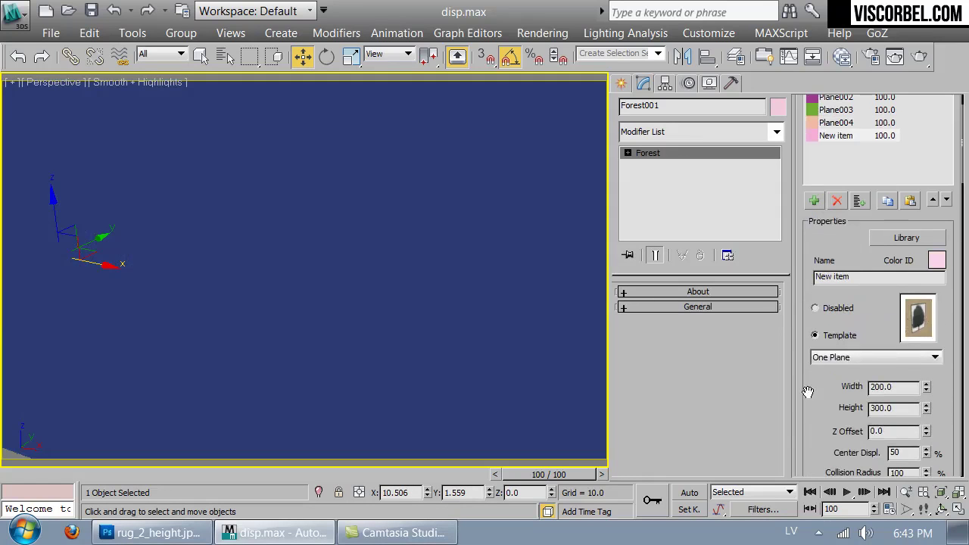
{"action": "scroll", "coordinate": [807, 391], "scroll_direction": "down", "scroll_amount": 5}
{"action": "left_click", "coordinate": [831, 290]}
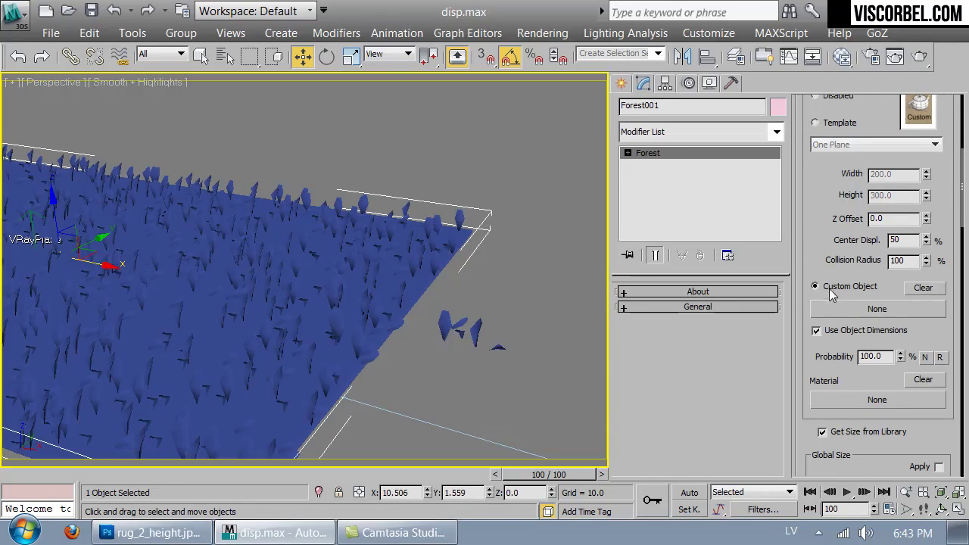
{"action": "left_click", "coordinate": [876, 309]}
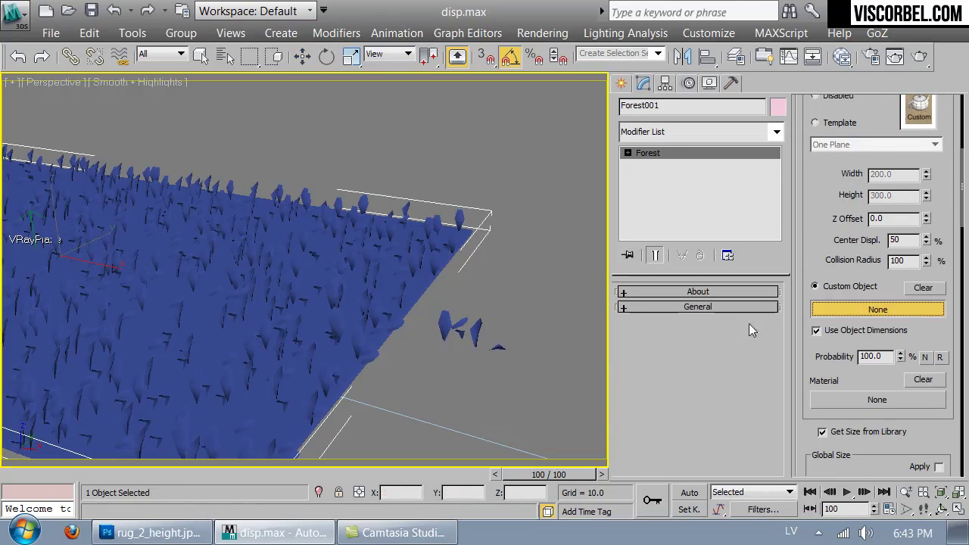
{"action": "left_click", "coordinate": [499, 349]}
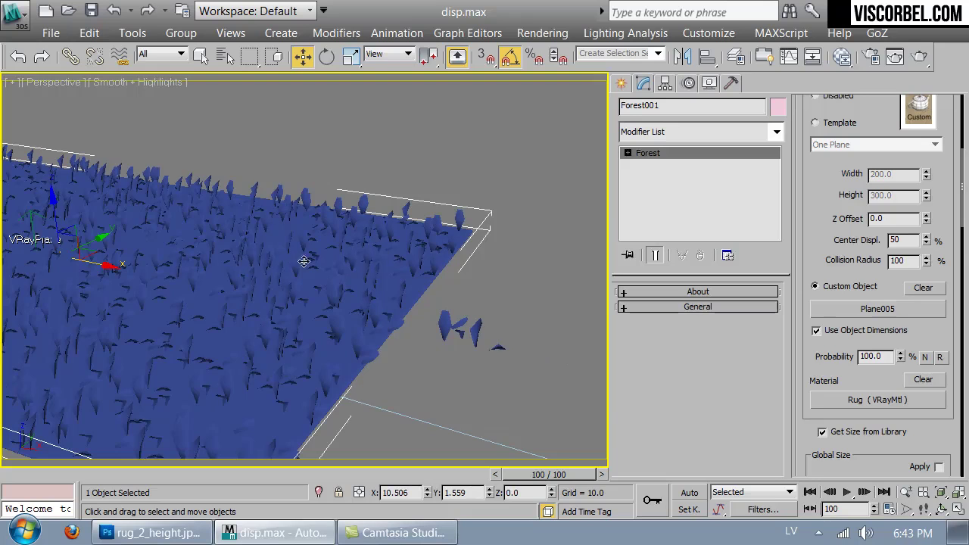
Enable random translation and rotation in the Forest object's transform settings, keeping their default ranges.
{"action": "scroll", "coordinate": [809, 427], "scroll_direction": "down", "scroll_amount": 10}
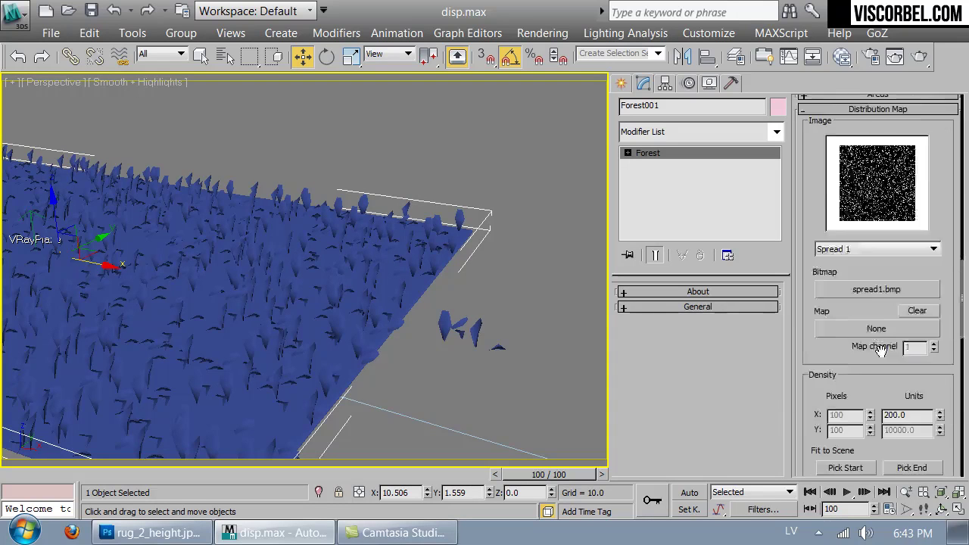
{"action": "scroll", "coordinate": [883, 364], "scroll_direction": "down", "scroll_amount": 8}
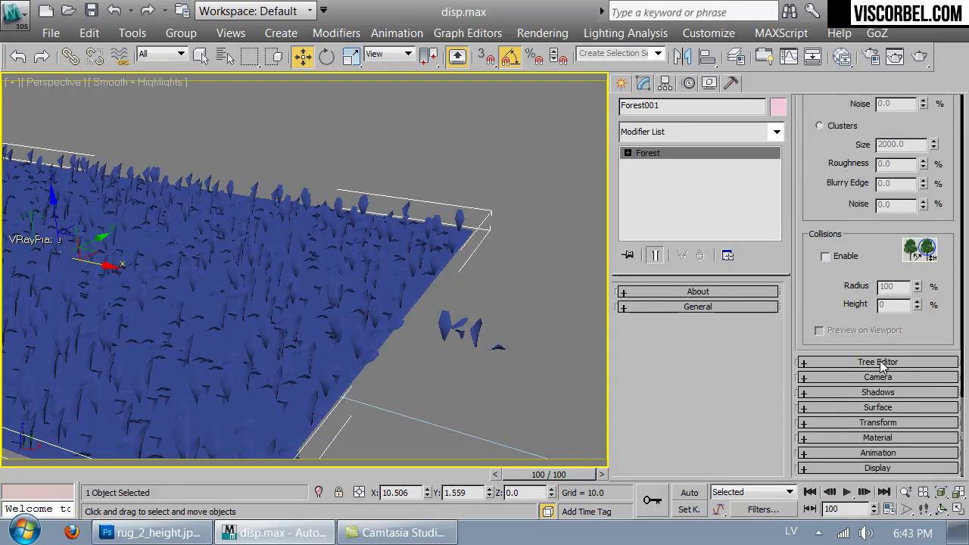
{"action": "left_click", "coordinate": [860, 425]}
{"action": "scroll", "coordinate": [325, 268], "scroll_direction": "down", "scroll_amount": 2}
{"action": "middle_click_drag", "start_coordinate": [325, 268], "coordinate": [503, 252]}
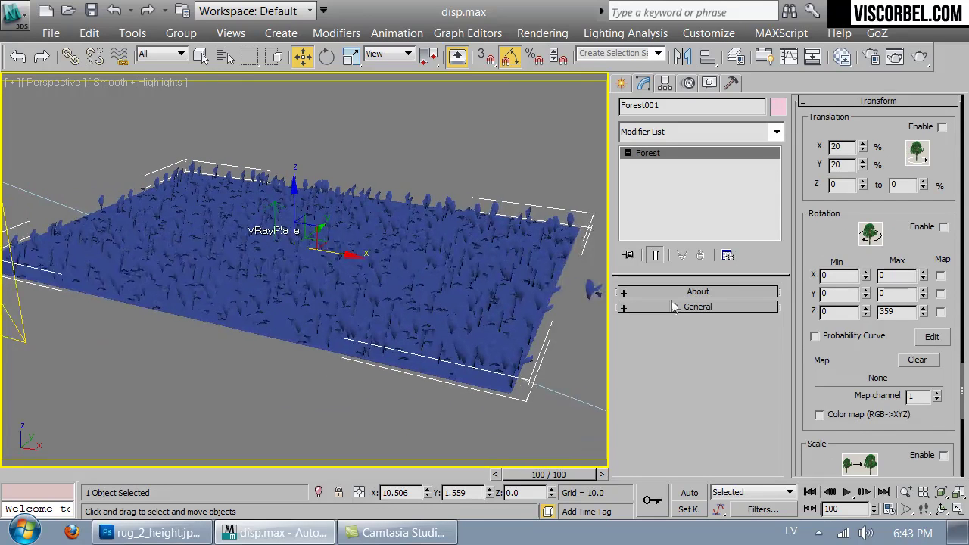
{"action": "left_click", "coordinate": [943, 127]}
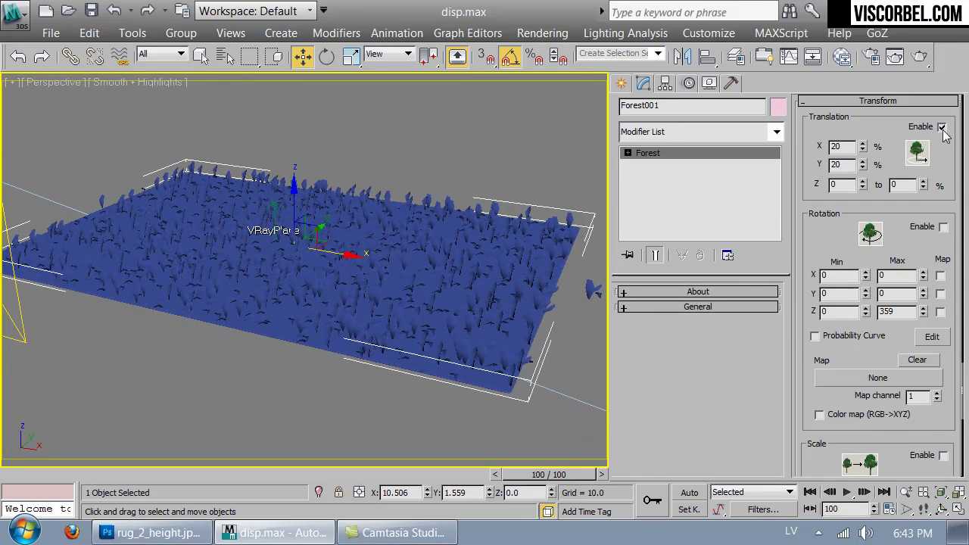
{"action": "left_click", "coordinate": [942, 227]}
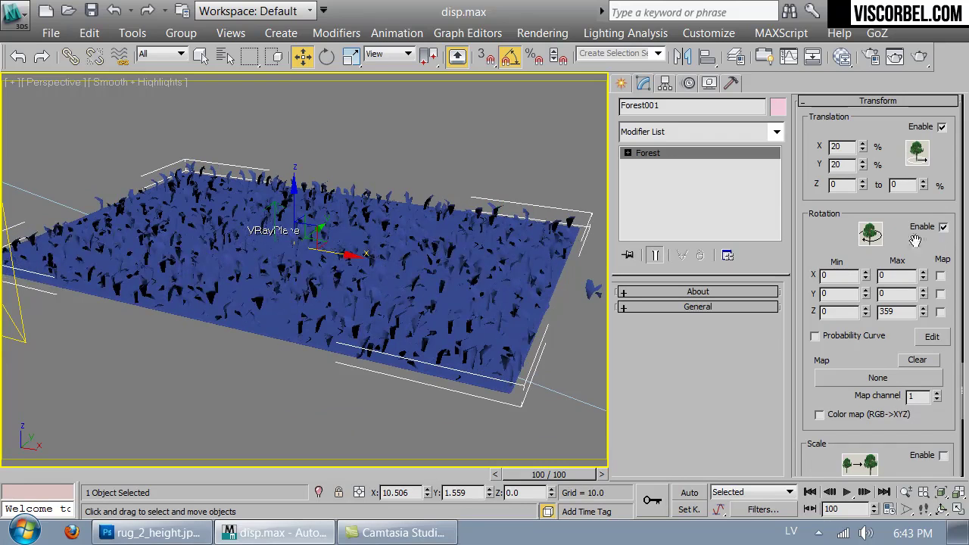
Enable random scaling for the scattered strands with a range from 50 to 150 percent.
{"action": "left_click_drag", "start_coordinate": [870, 348], "coordinate": [899, 272]}
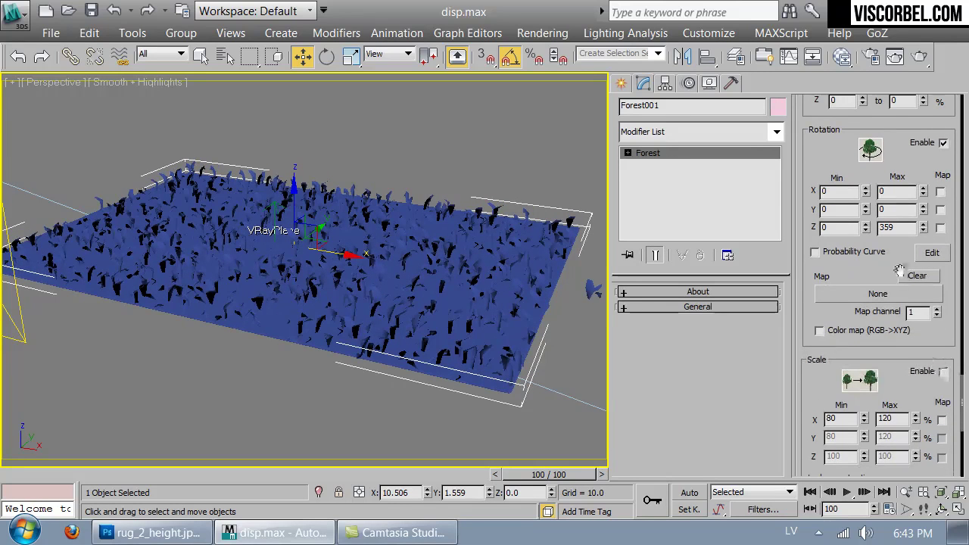
{"action": "left_click", "coordinate": [943, 371]}
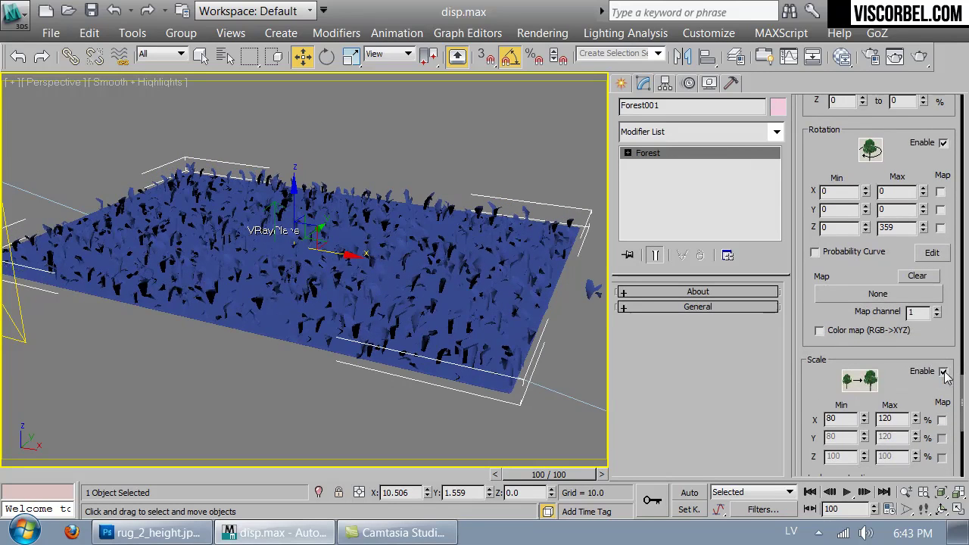
{"action": "double_click", "coordinate": [831, 418]}
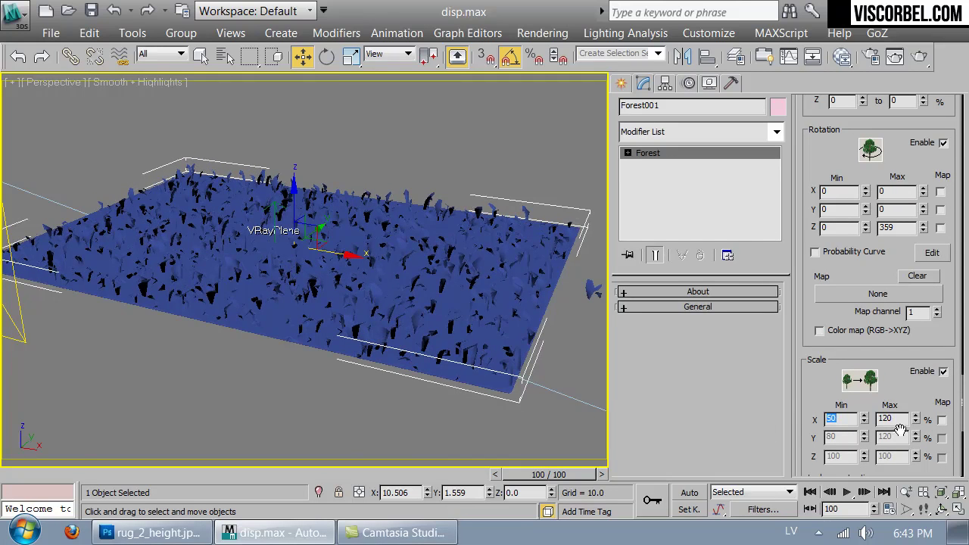
{"action": "type", "text": "150"}
{"action": "key", "text": "Return"}
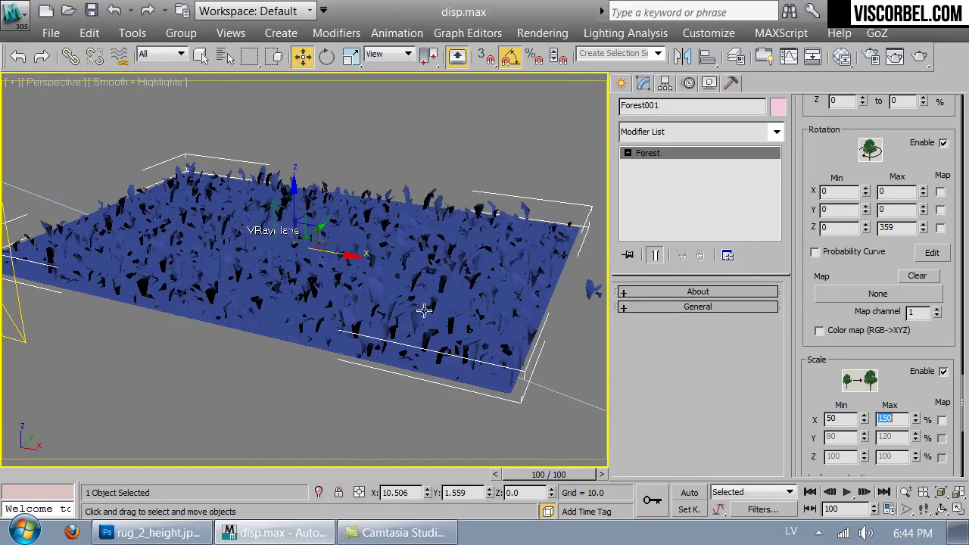
Select the five source strands beside the rug in the top view and hide them.
{"action": "key", "text": "c"}
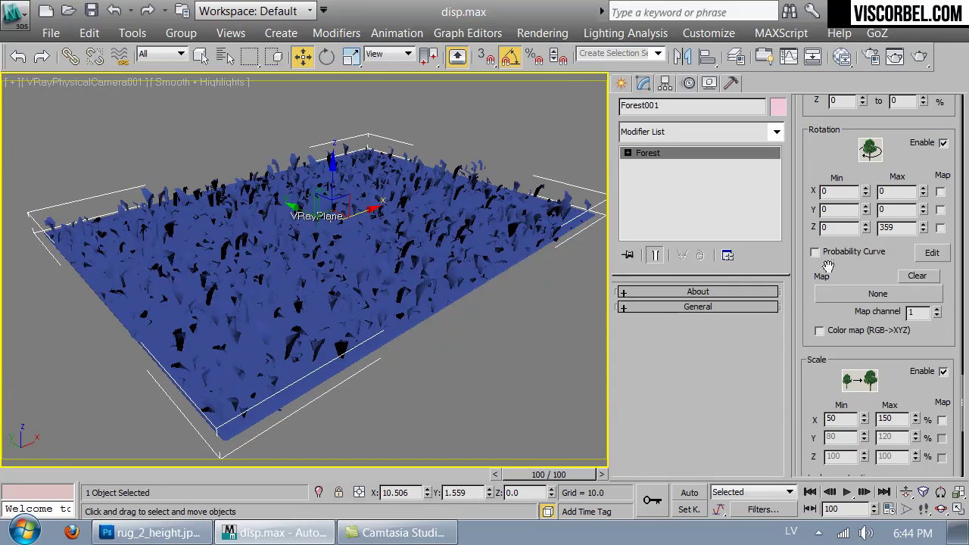
{"action": "scroll", "coordinate": [856, 325], "scroll_direction": "up", "scroll_amount": 15}
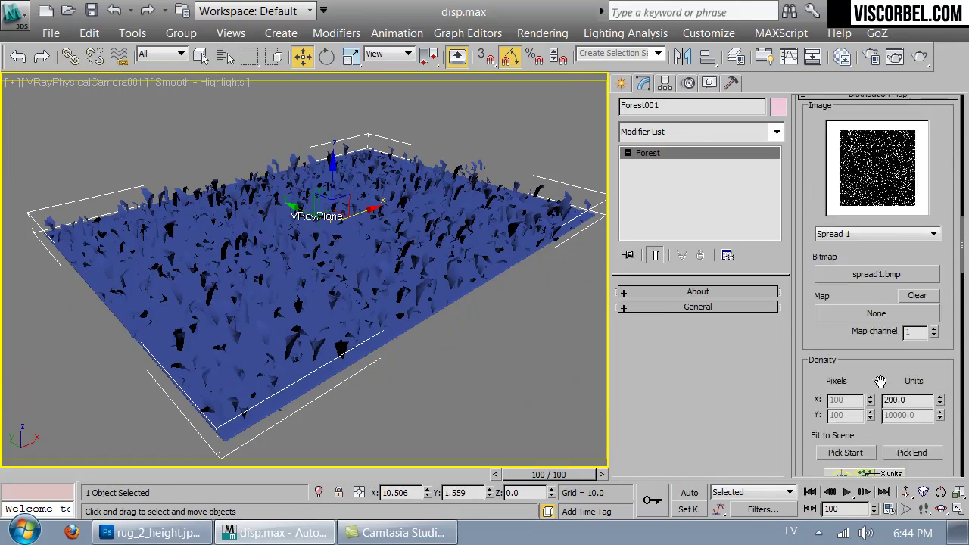
{"action": "scroll", "coordinate": [880, 380], "scroll_direction": "up", "scroll_amount": 10}
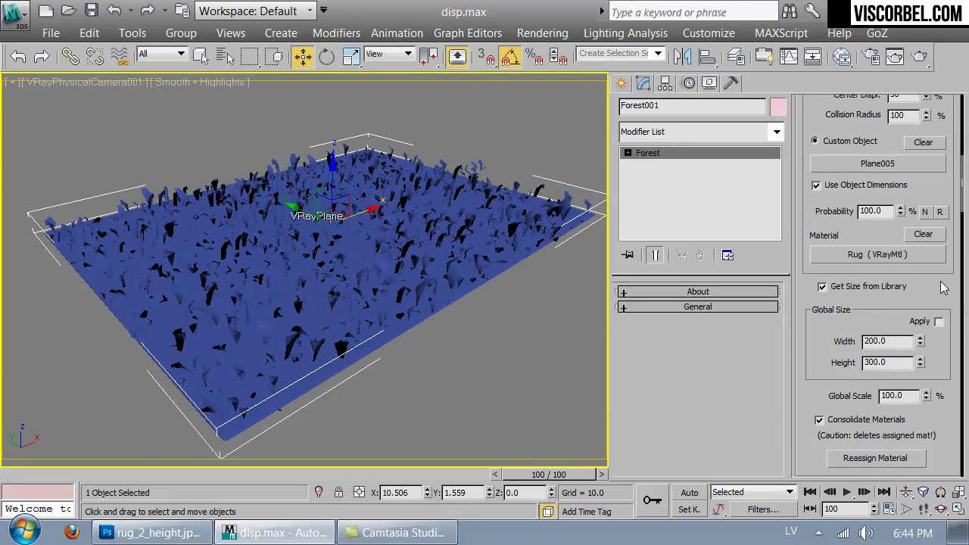
{"action": "scroll", "coordinate": [920, 297], "scroll_direction": "up", "scroll_amount": 5}
{"action": "key", "text": "t"}
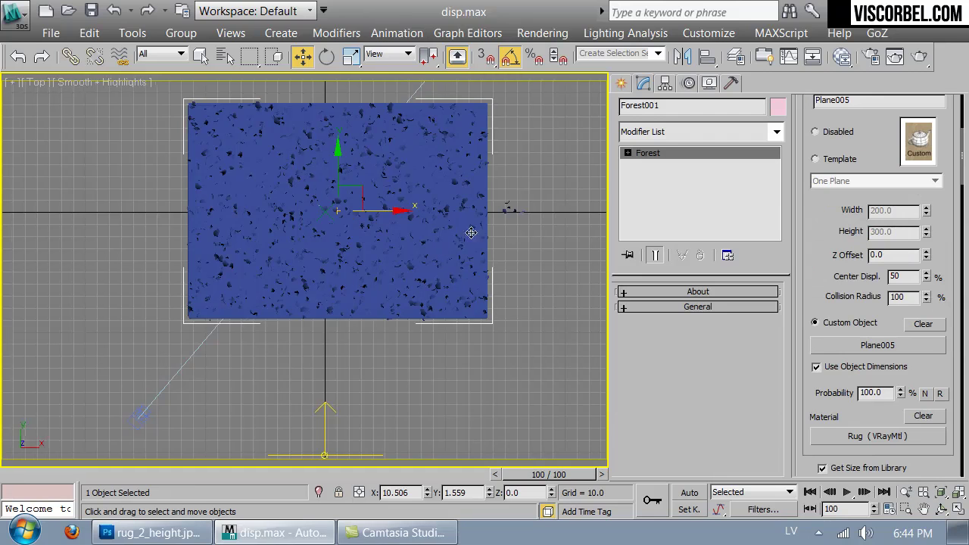
{"action": "left_click", "coordinate": [500, 224]}
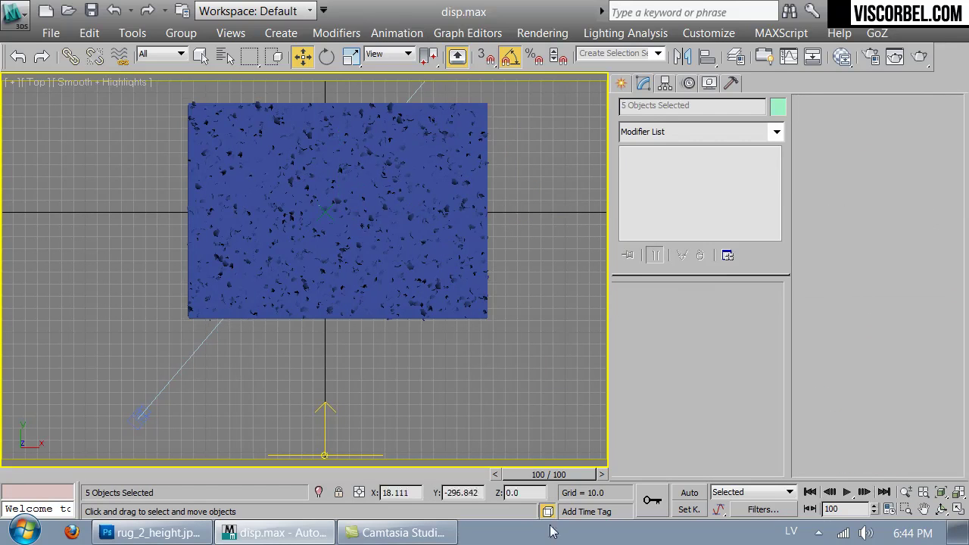
Reselect the Forest object over the rug, using wireframe shading to pick it apart from the box and the VRayPlane.
{"action": "left_click", "coordinate": [412, 239]}
{"action": "left_click", "coordinate": [331, 238]}
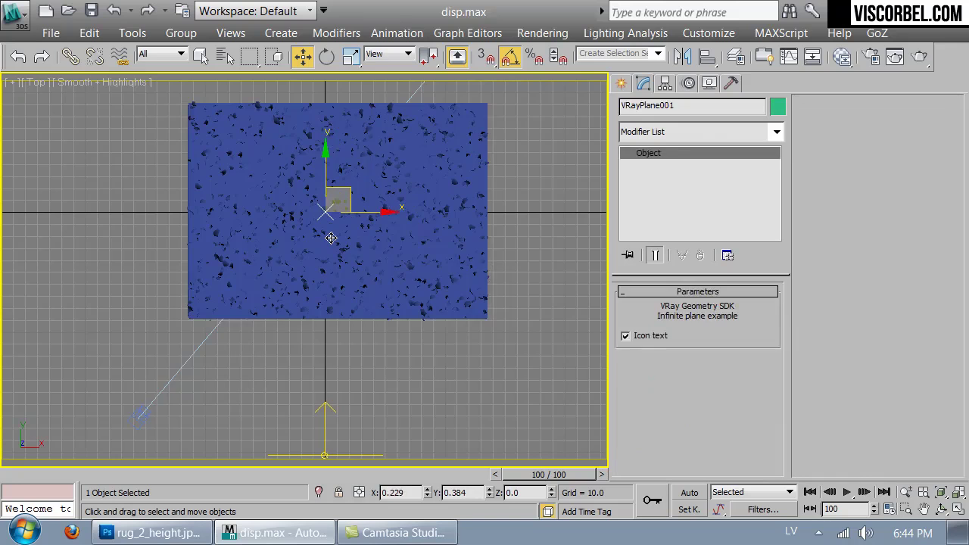
{"action": "left_click", "coordinate": [331, 239]}
{"action": "left_click", "coordinate": [331, 238]}
{"action": "left_click", "coordinate": [443, 288]}
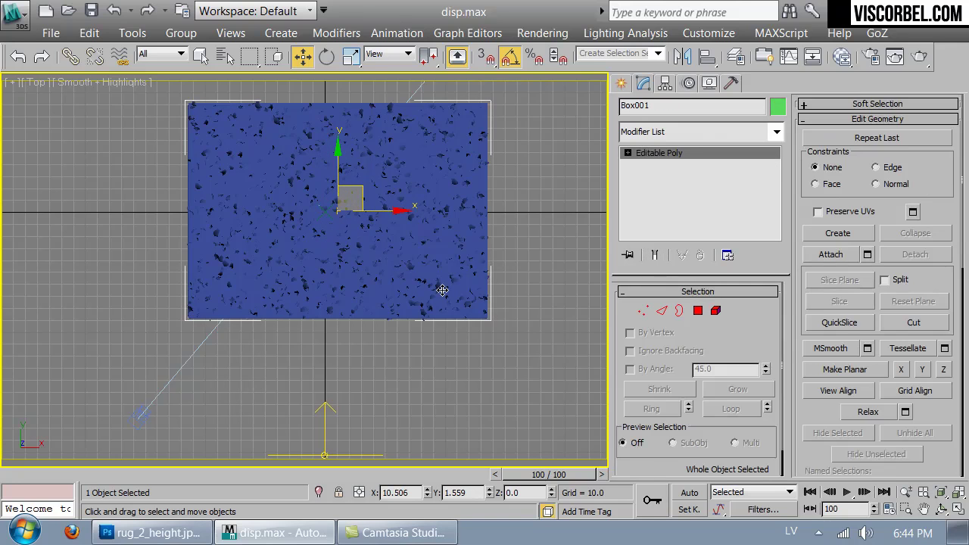
{"action": "key", "text": "F3"}
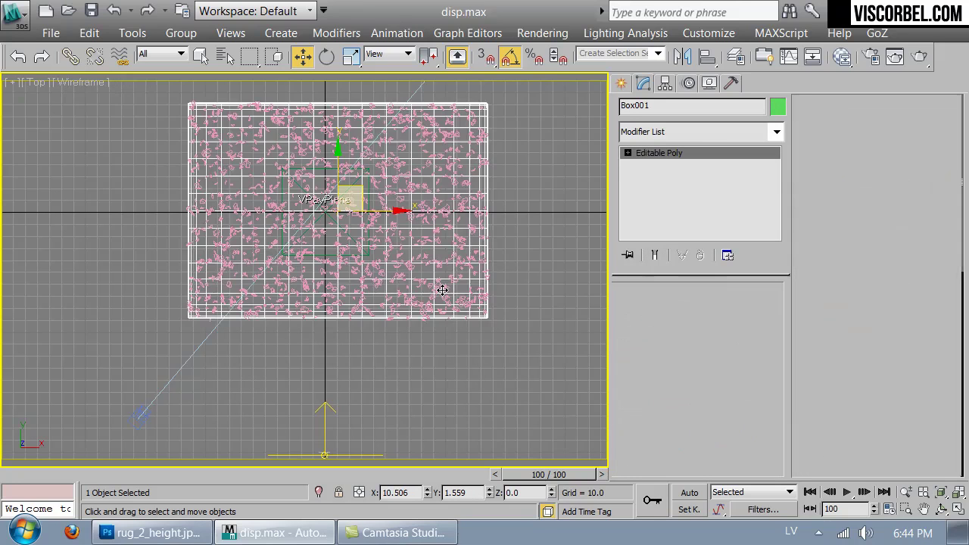
{"action": "left_click", "coordinate": [442, 290]}
{"action": "key", "text": "F3"}
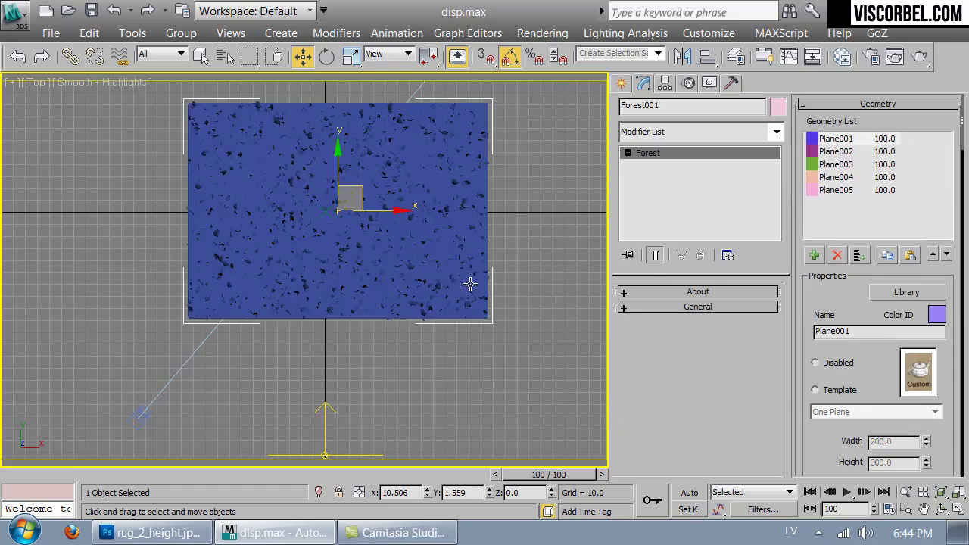
Set the Forest geometry's Global Scale to 75 percent after trying 50 percent, checking through the camera view.
{"action": "key", "text": "c"}
{"action": "left_click_drag", "start_coordinate": [855, 297], "coordinate": [853, 93]}
{"action": "scroll", "coordinate": [914, 322], "scroll_direction": "down", "scroll_amount": 5}
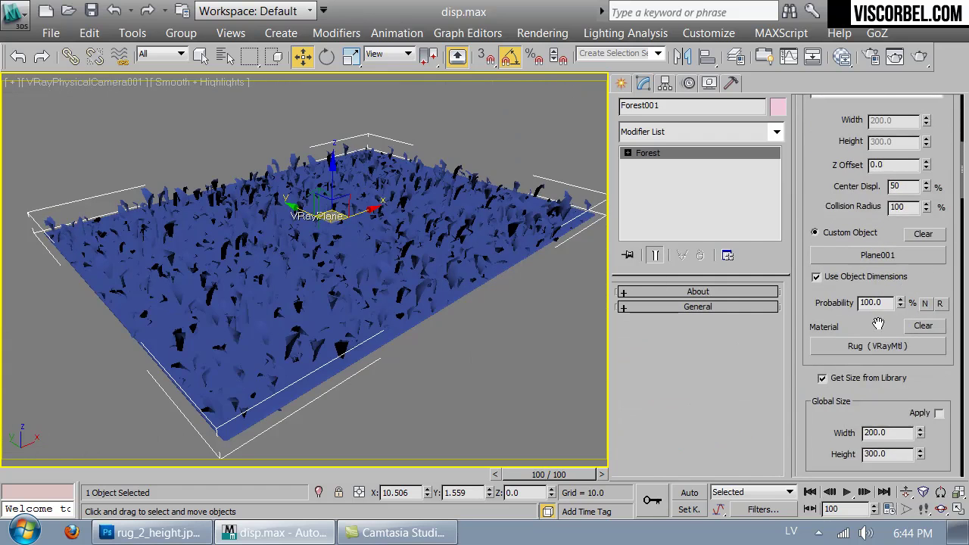
{"action": "double_click", "coordinate": [911, 401]}
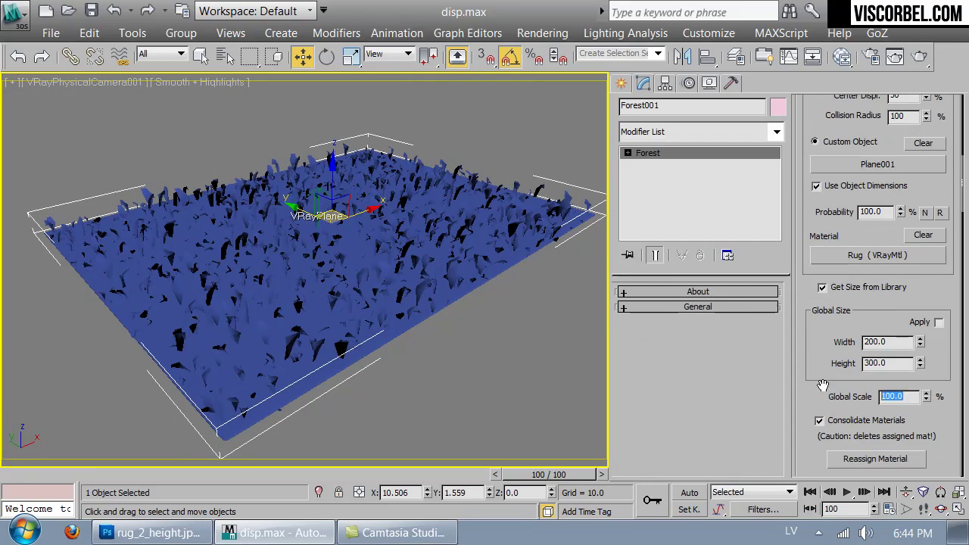
{"action": "type", "text": "50"}
{"action": "key", "text": "Return"}
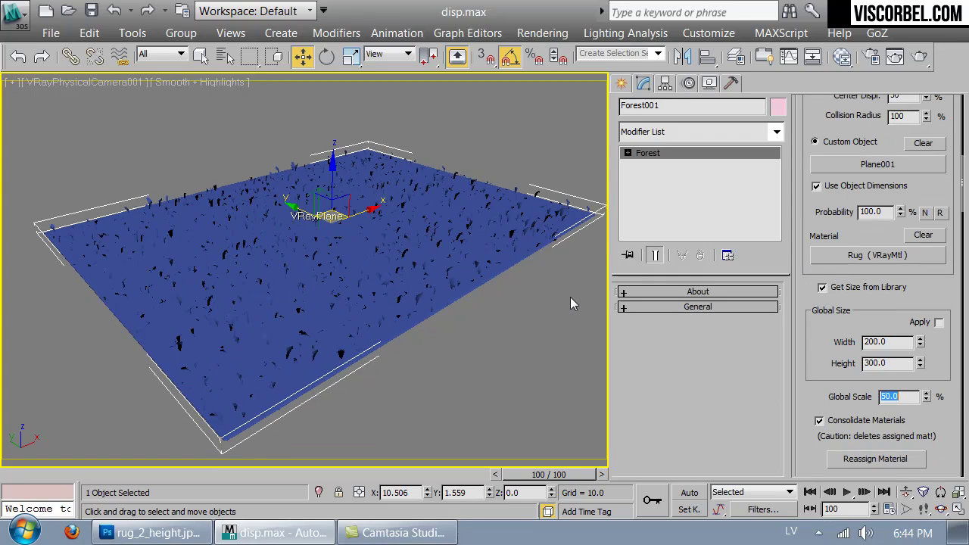
{"action": "type", "text": "75"}
{"action": "key", "text": "Return"}
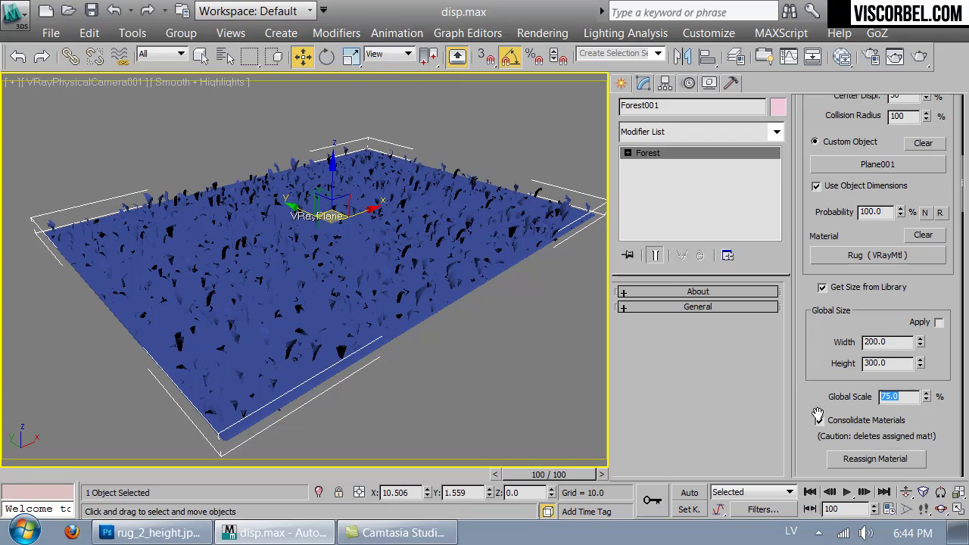
Make the scatter denser by lowering the distribution map's Threshold to 10 percent and setting its X density to 100 units.
{"action": "scroll", "coordinate": [823, 393], "scroll_direction": "down", "scroll_amount": 5}
{"action": "scroll", "coordinate": [878, 382], "scroll_direction": "down", "scroll_amount": 6}
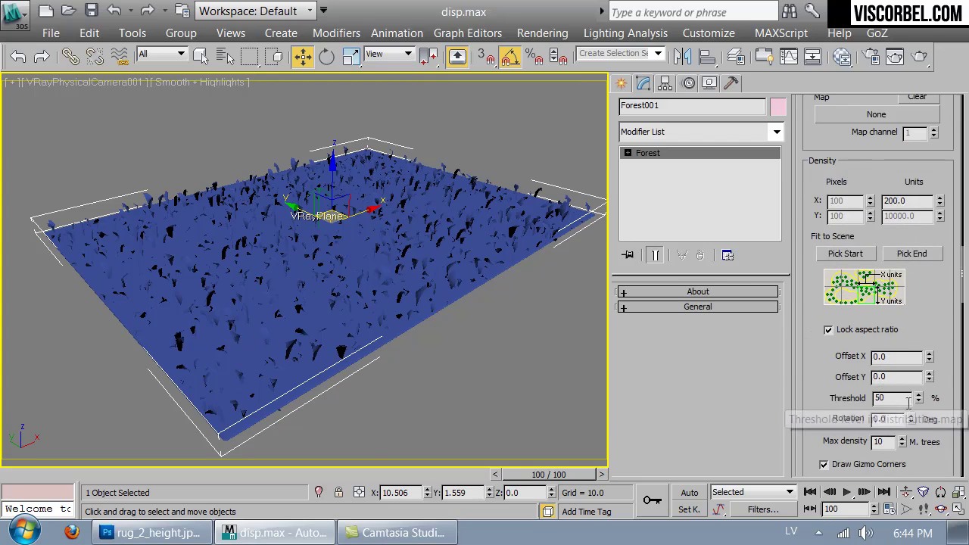
{"action": "left_click_drag", "start_coordinate": [918, 399], "coordinate": [928, 458]}
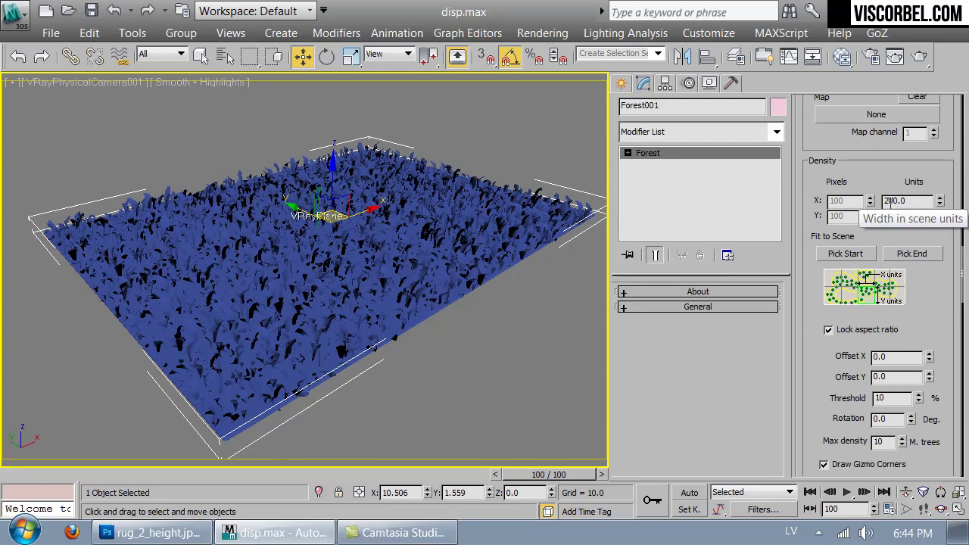
{"action": "type", "text": "1"}
{"action": "key", "text": "Return"}
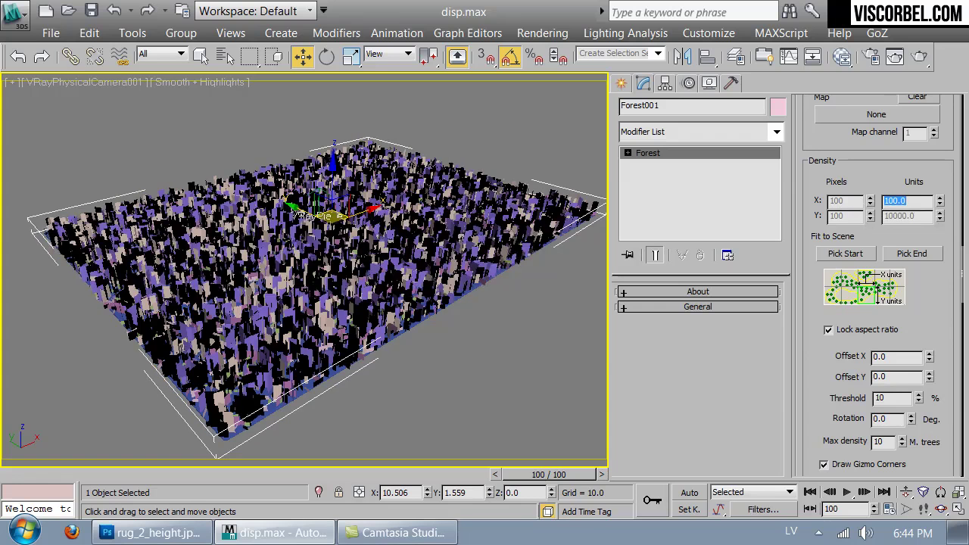
Switch the Forest object's viewport display from adaptive to Mesh and render the camera view.
{"action": "scroll", "coordinate": [920, 344], "scroll_direction": "down", "scroll_amount": 10}
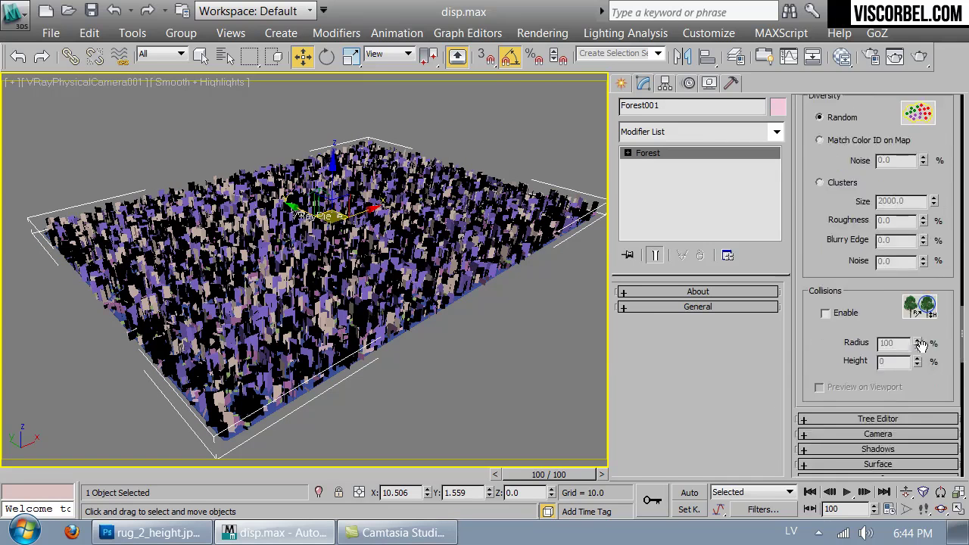
{"action": "left_click", "coordinate": [869, 252]}
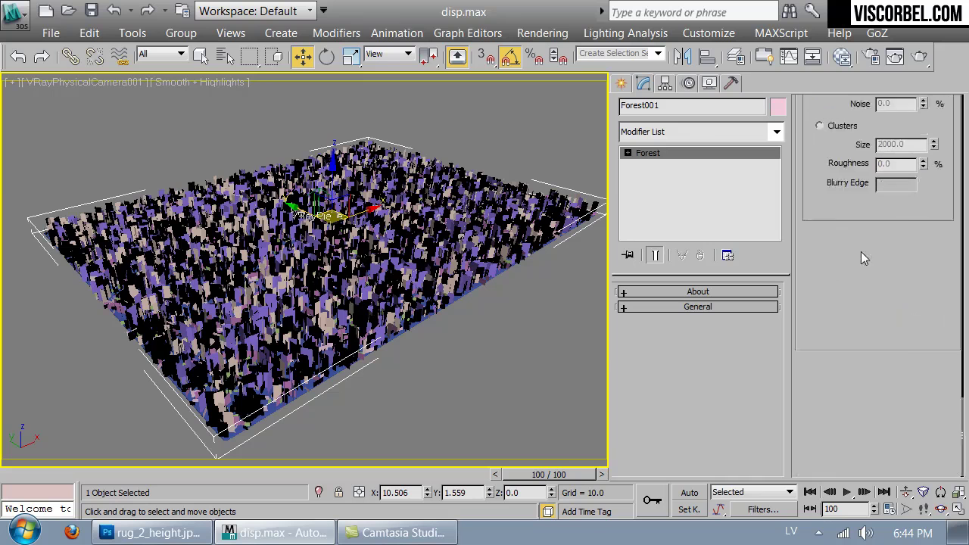
{"action": "left_click", "coordinate": [872, 467]}
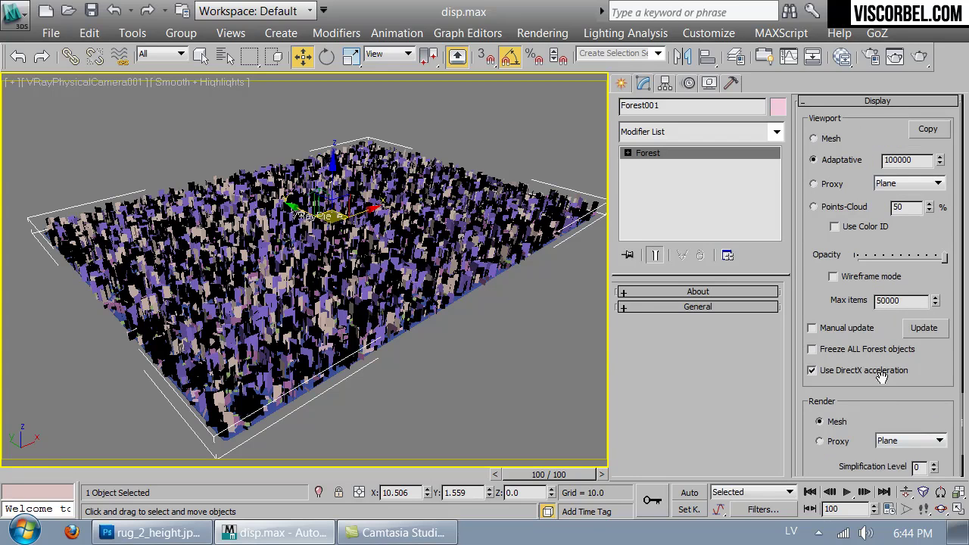
{"action": "left_click", "coordinate": [833, 139]}
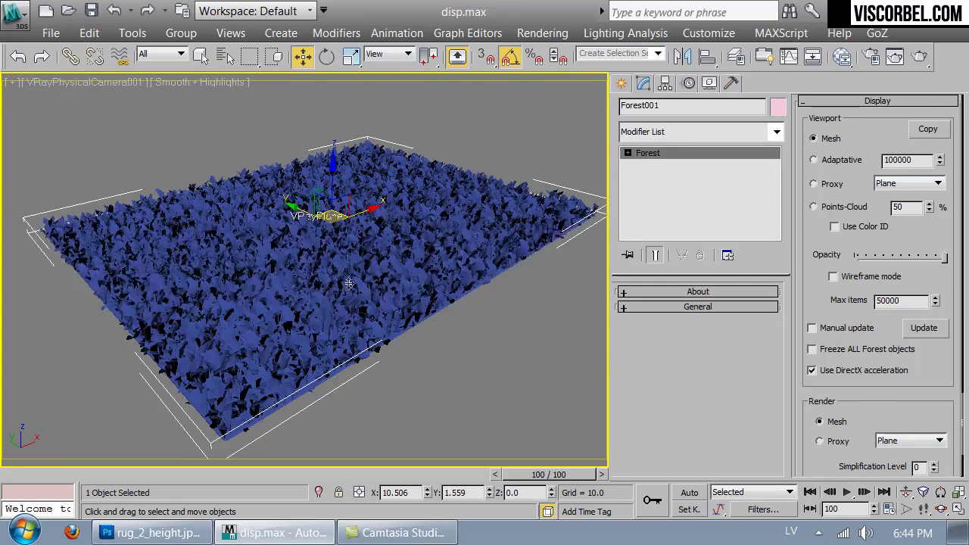
{"action": "left_click", "coordinate": [919, 56]}
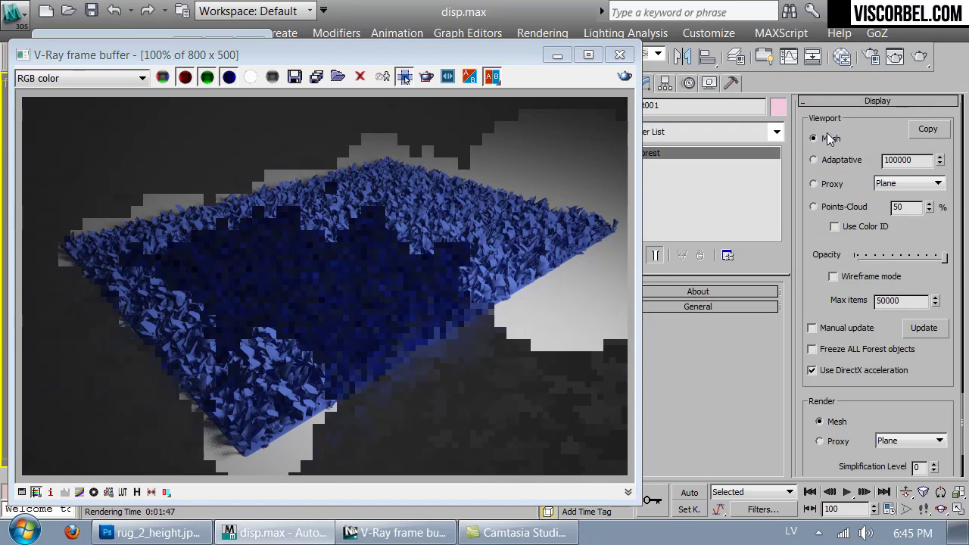
Set the maximum random X and Y rotation of the strands to 50 after trying 30, closing the rendered frame.
{"action": "left_click", "coordinate": [829, 101]}
{"action": "left_click", "coordinate": [891, 424]}
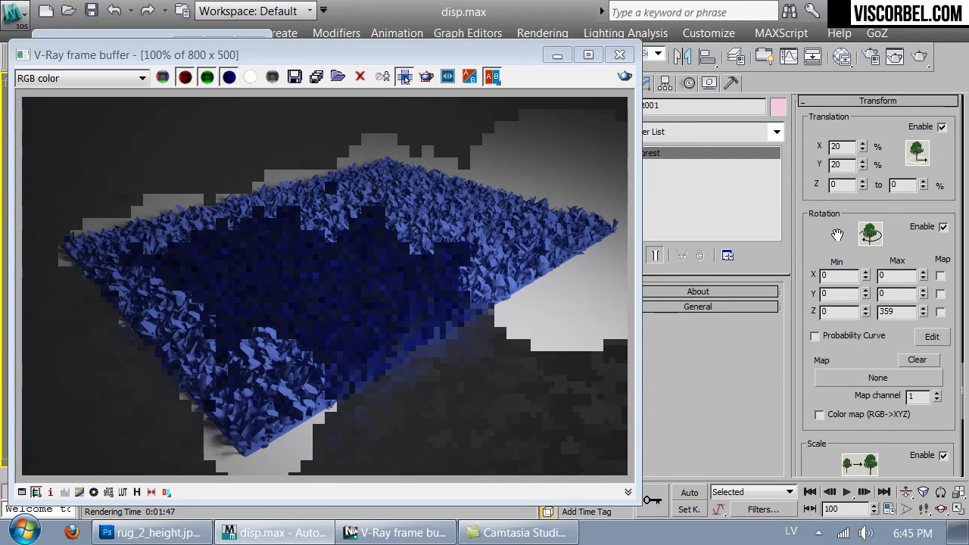
{"action": "left_click_drag", "start_coordinate": [837, 235], "coordinate": [840, 204]}
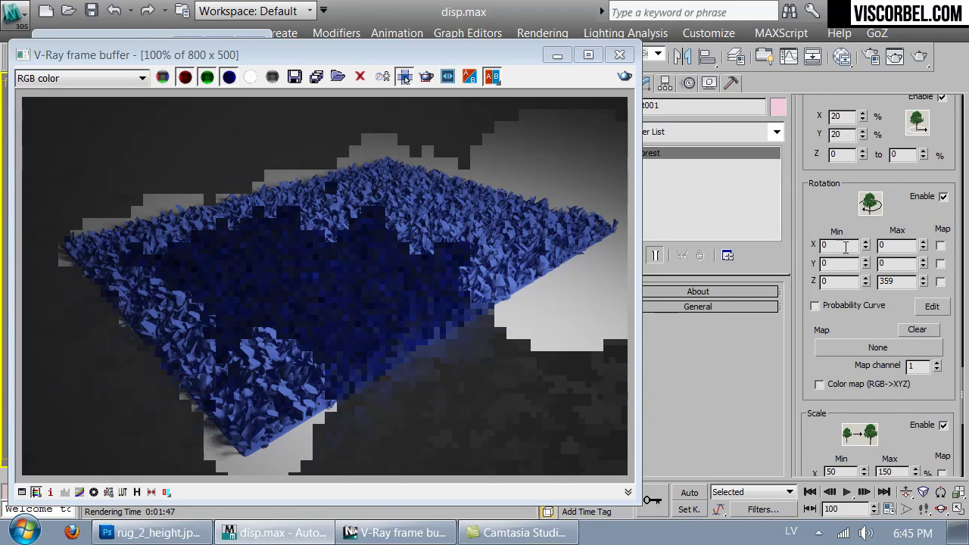
{"action": "left_click", "coordinate": [890, 245]}
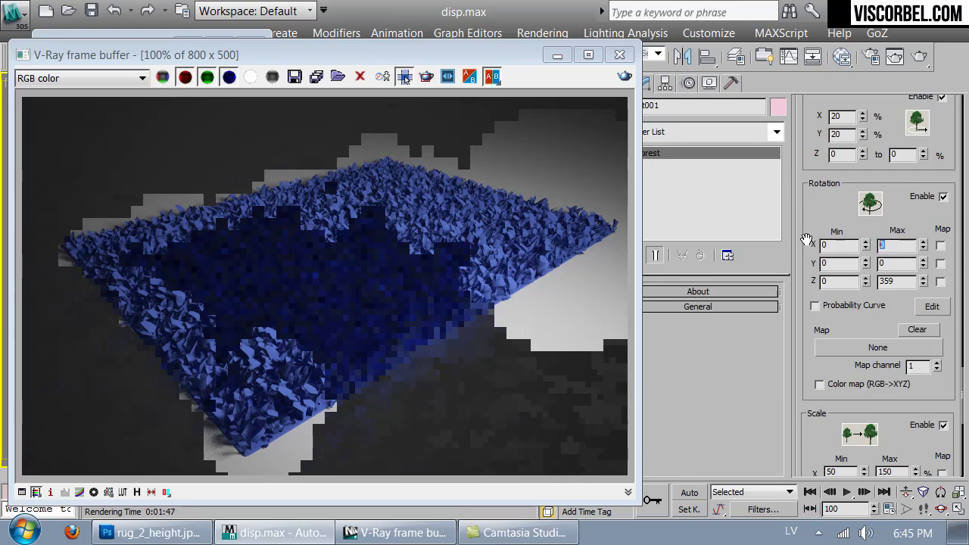
{"action": "type", "text": "30"}
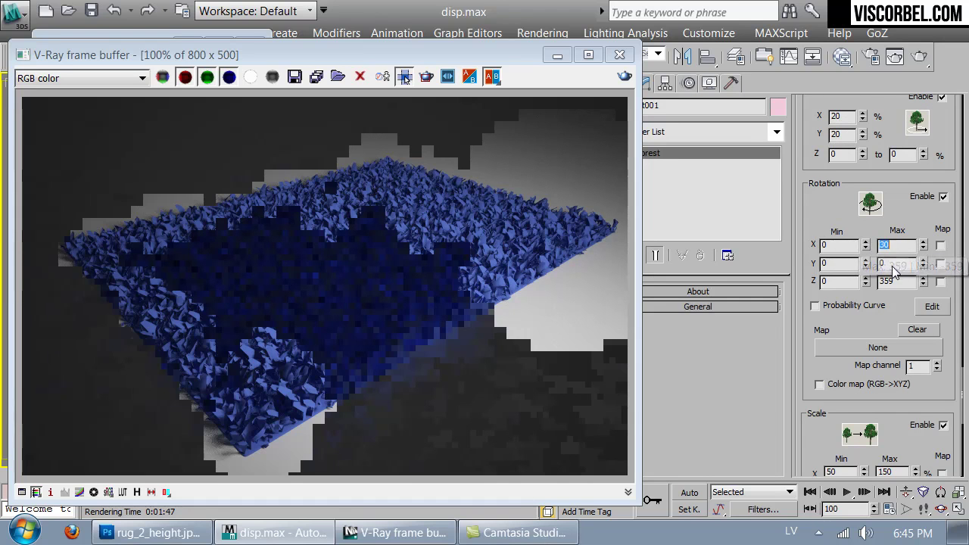
{"action": "key", "text": "Tab"}
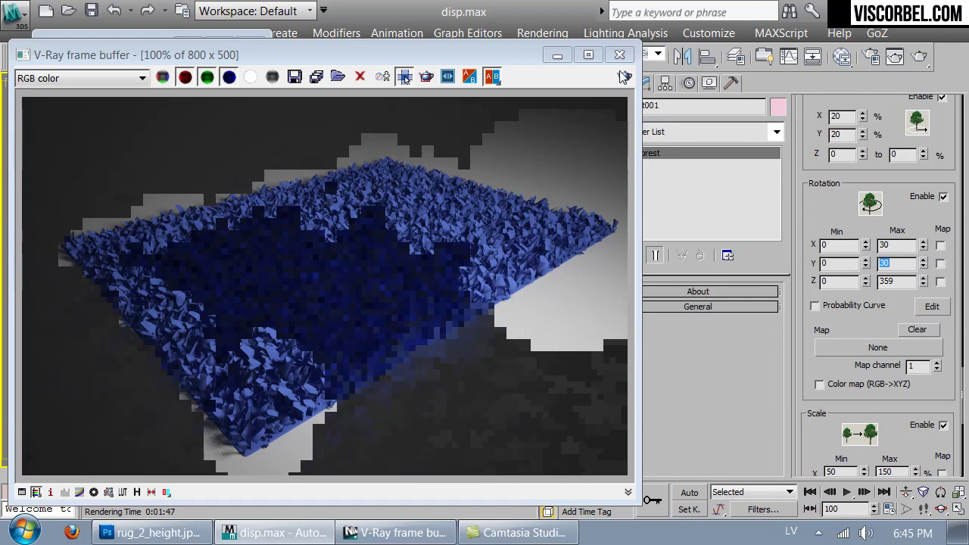
{"action": "left_click", "coordinate": [620, 55]}
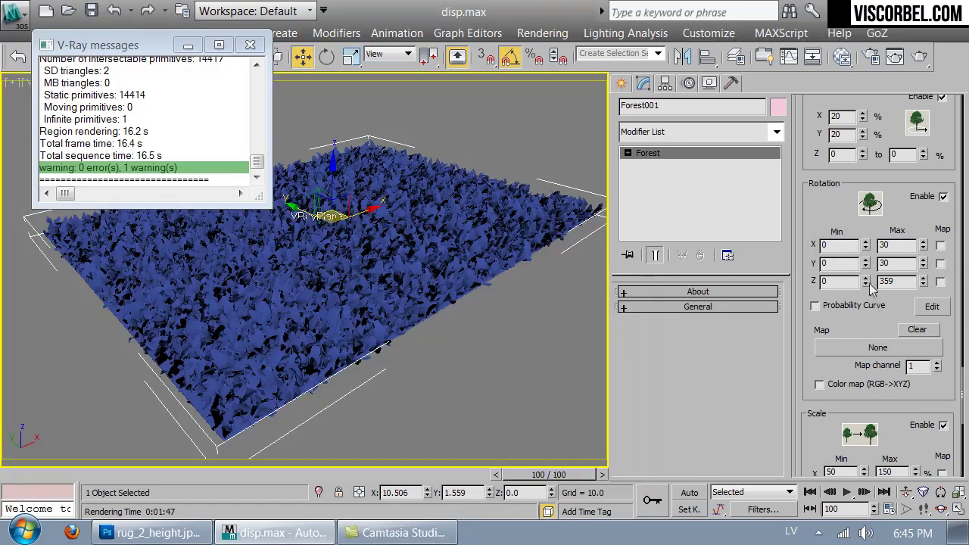
{"action": "key", "text": "Return"}
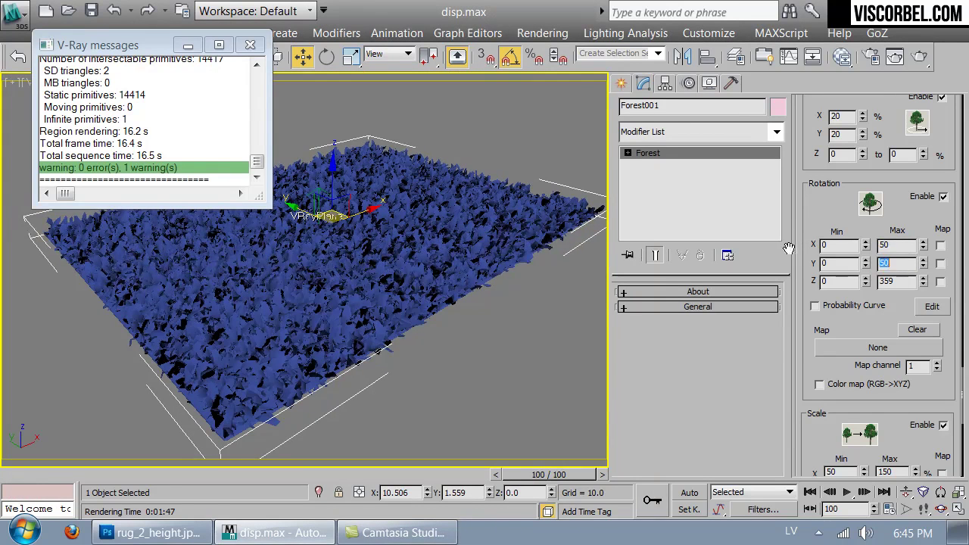
Set the minimum random Y and X rotation of the strands to -50.
{"action": "double_click", "coordinate": [842, 262]}
{"action": "key", "text": "Return"}
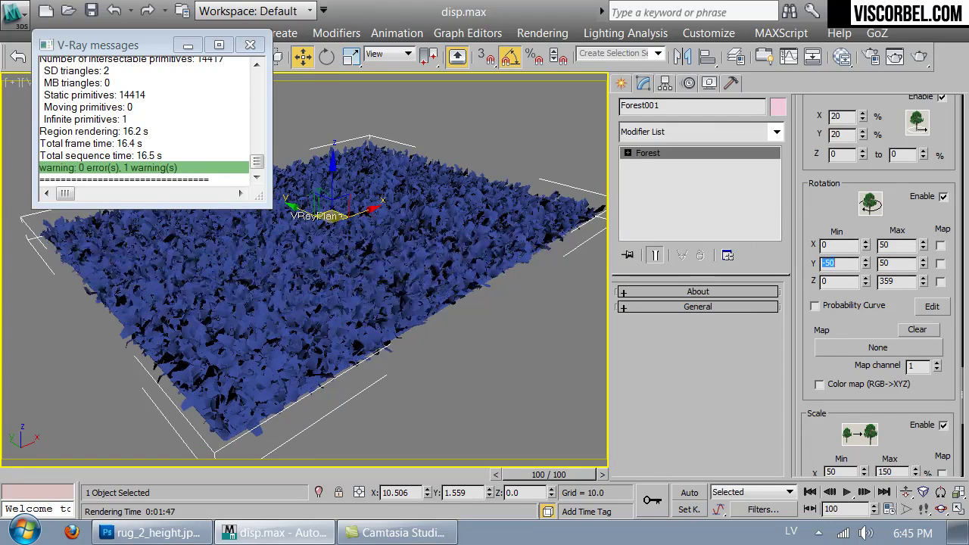
{"action": "double_click", "coordinate": [850, 243]}
{"action": "type", "text": "-50"}
{"action": "key", "text": "Return"}
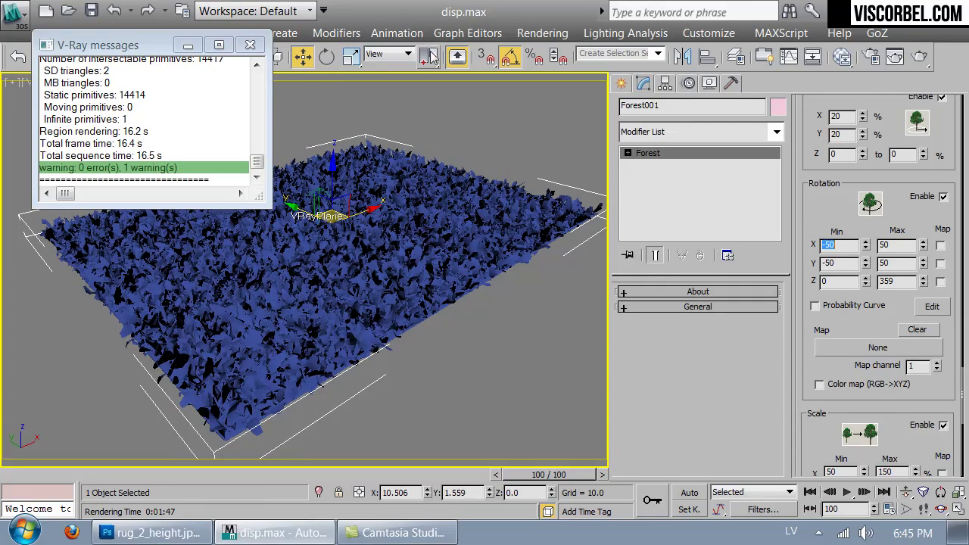
Close the V-Ray messages window and render the rug again with the new strand rotation.
{"action": "left_click", "coordinate": [250, 45]}
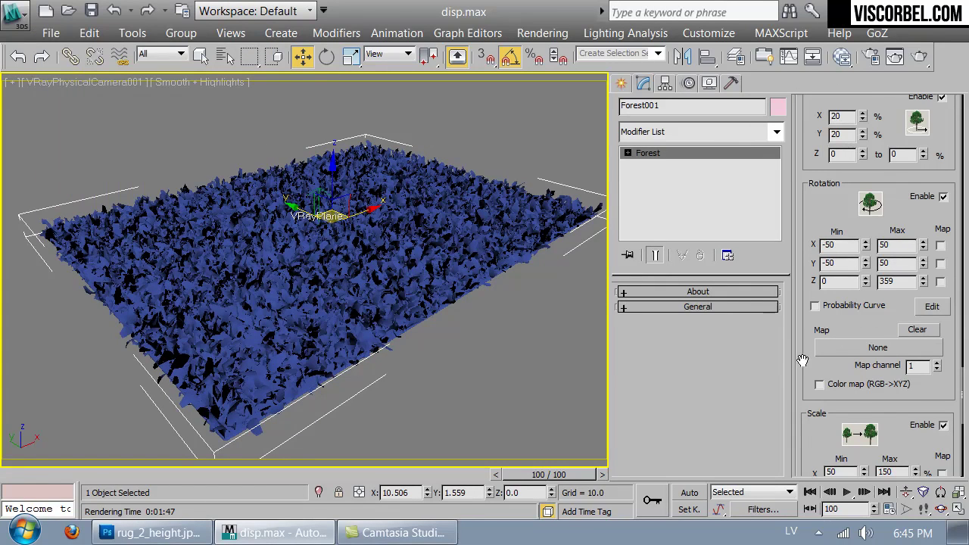
{"action": "scroll", "coordinate": [803, 362], "scroll_direction": "down", "scroll_amount": 3}
{"action": "left_click", "coordinate": [893, 59]}
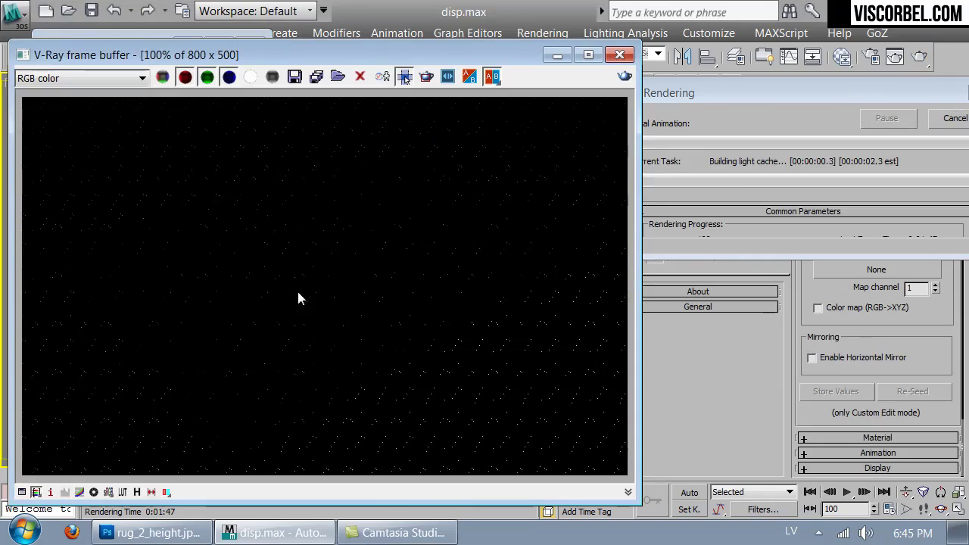